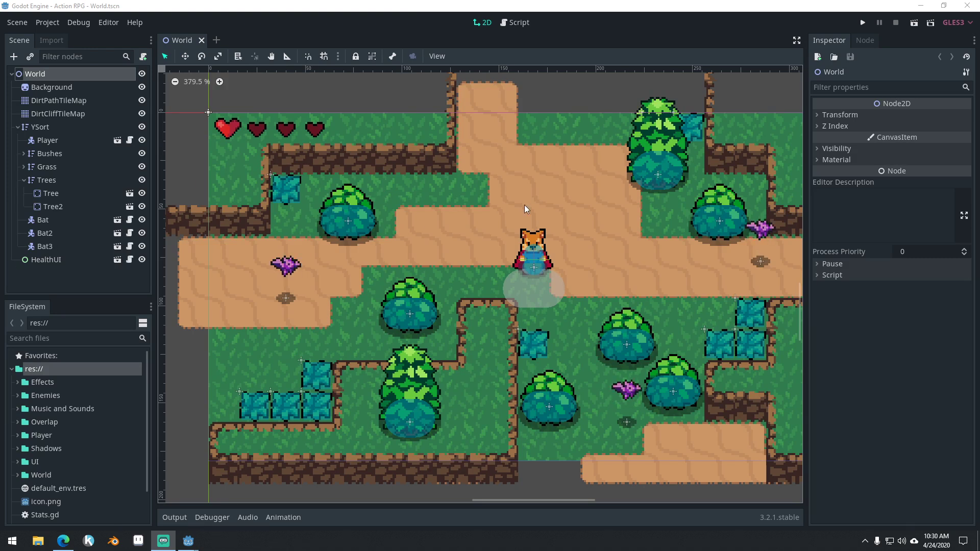
- Narrow the Inspector dock to give the 2D viewport of the World scene more width
middle_click_drag(662, 261, 638, 266)
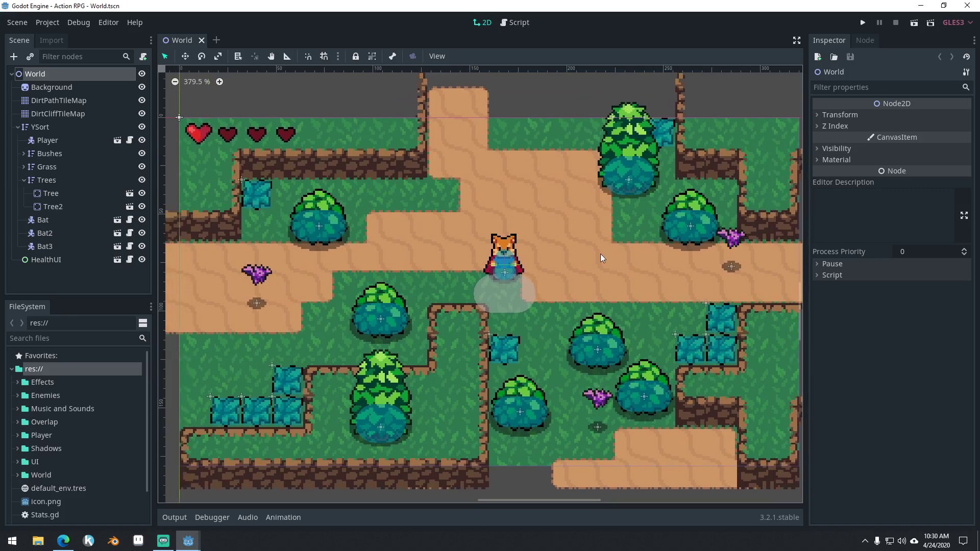
left_click_drag(809, 306, 871, 306)
middle_click_drag(620, 282, 646, 287)
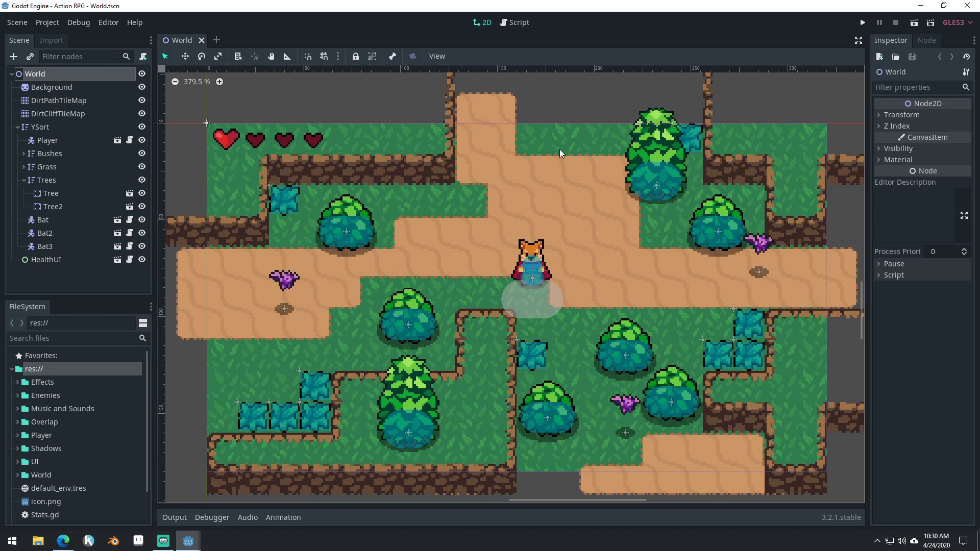
- Add a Camera2D node as a child of the Player node
left_click(46, 144)
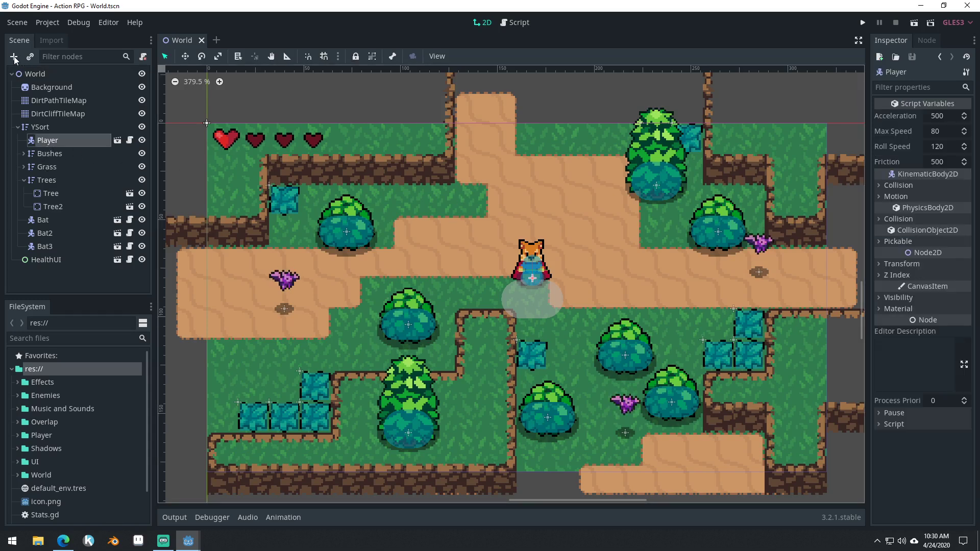
key("ctrl+a")
type("camer")
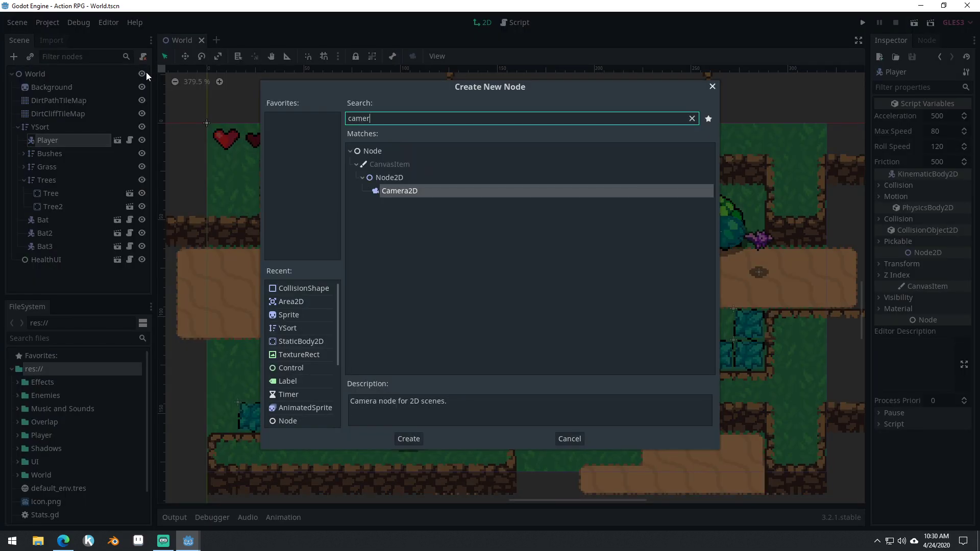
key("Return")
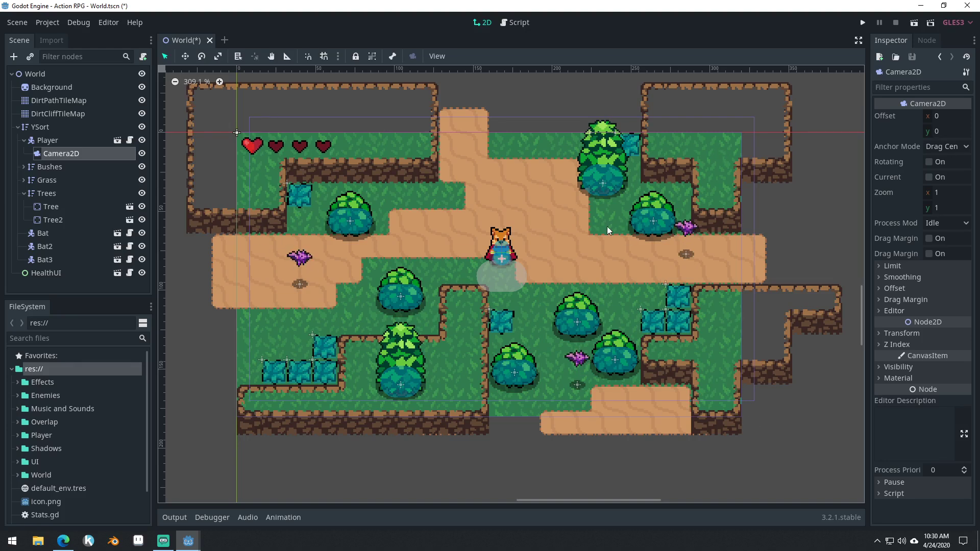
- Run the project, walk the player in all four directions to test the new camera, and close the game
middle_click_drag(596, 230, 595, 257)
scroll(526, 219, "up", 7)
scroll(484, 236, "down", 4)
scroll(546, 199, "down", 5)
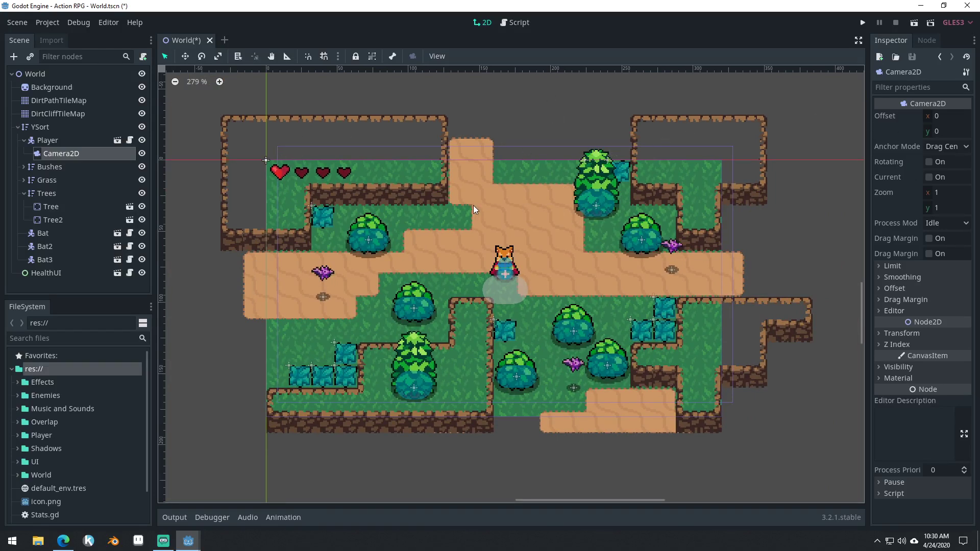
scroll(595, 212, "up", 1)
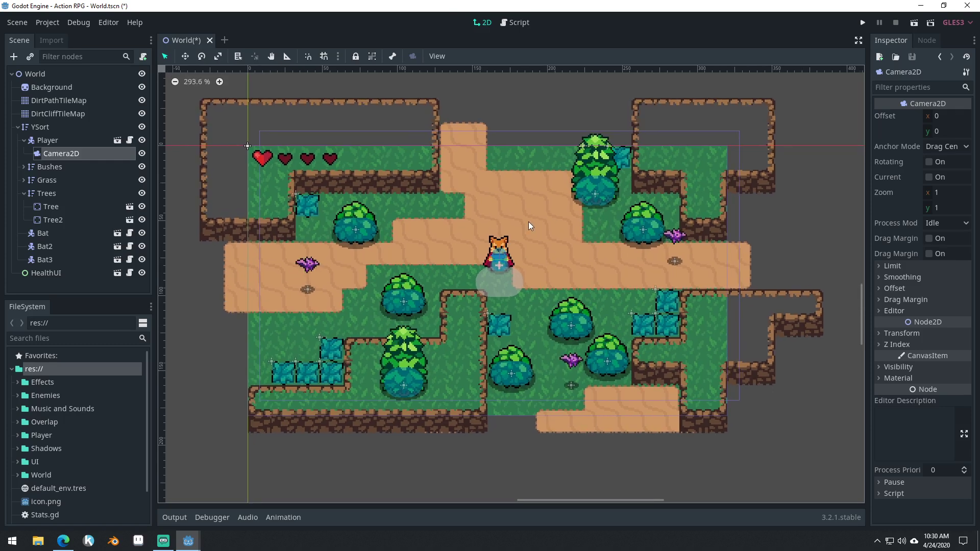
scroll(516, 199, "up", 1)
left_click(862, 23)
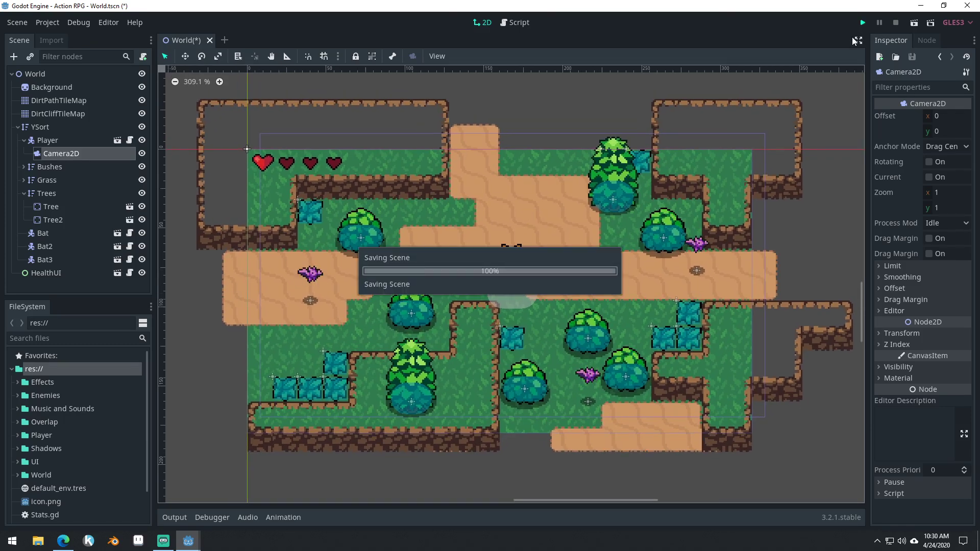
key("Left")
key("Up")
key("Right")
key("Down")
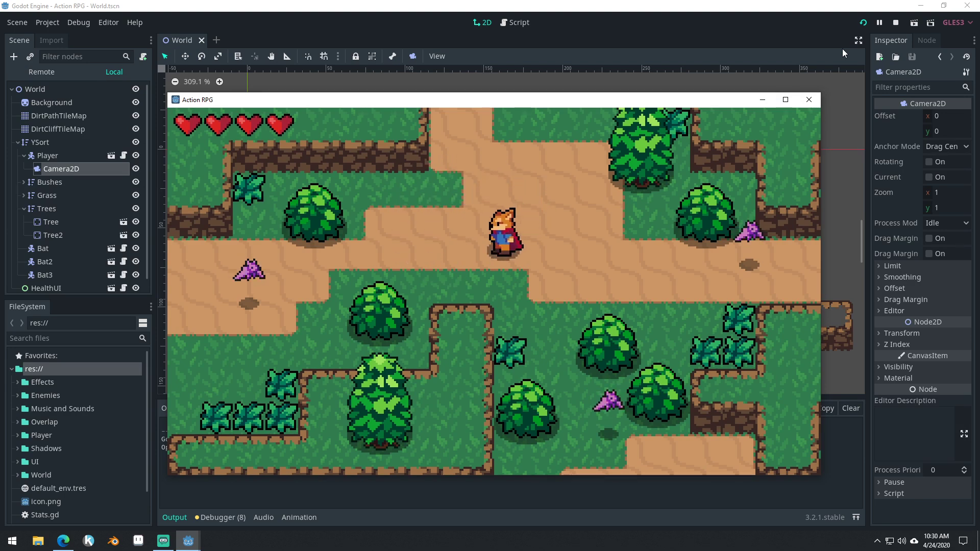
left_click(808, 99)
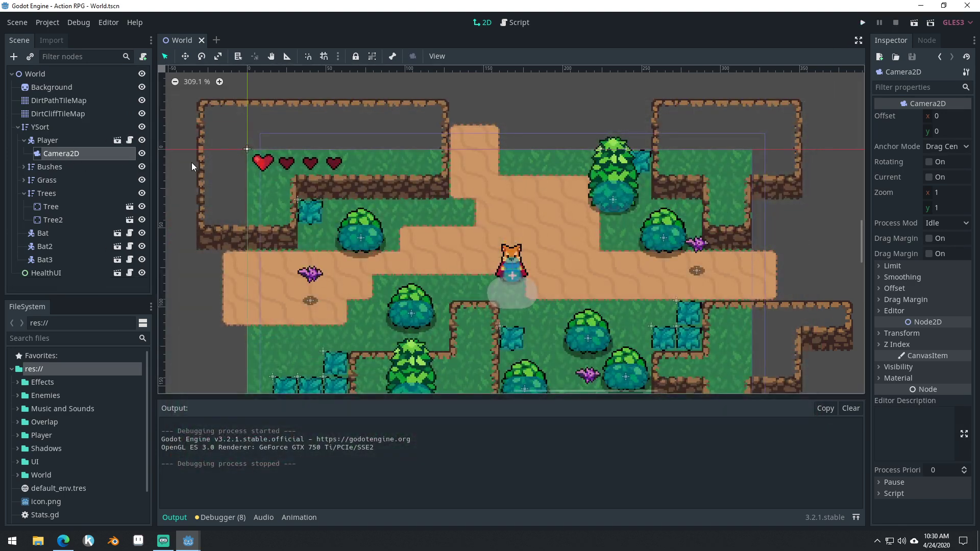
- Enable the Current property on the Player's Camera2D node
left_click(58, 144)
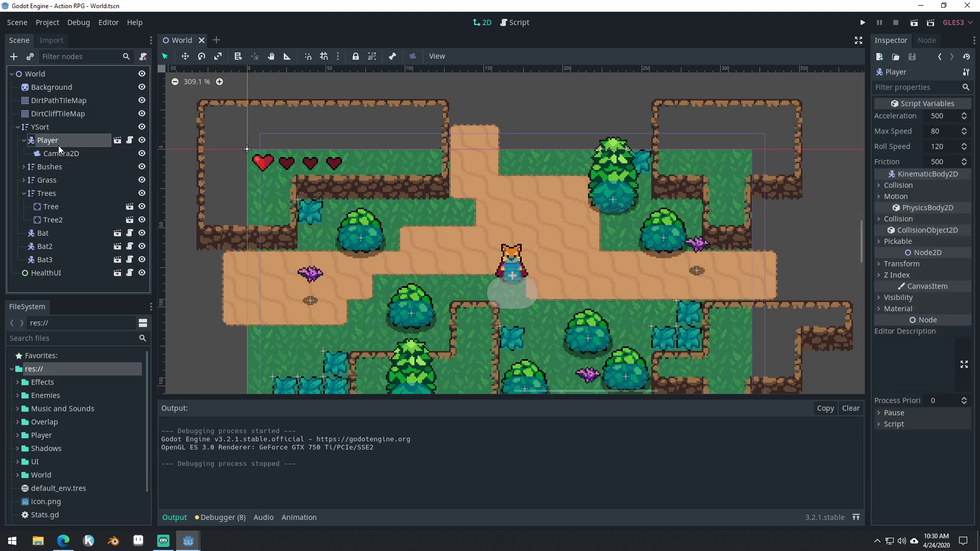
left_click(63, 155)
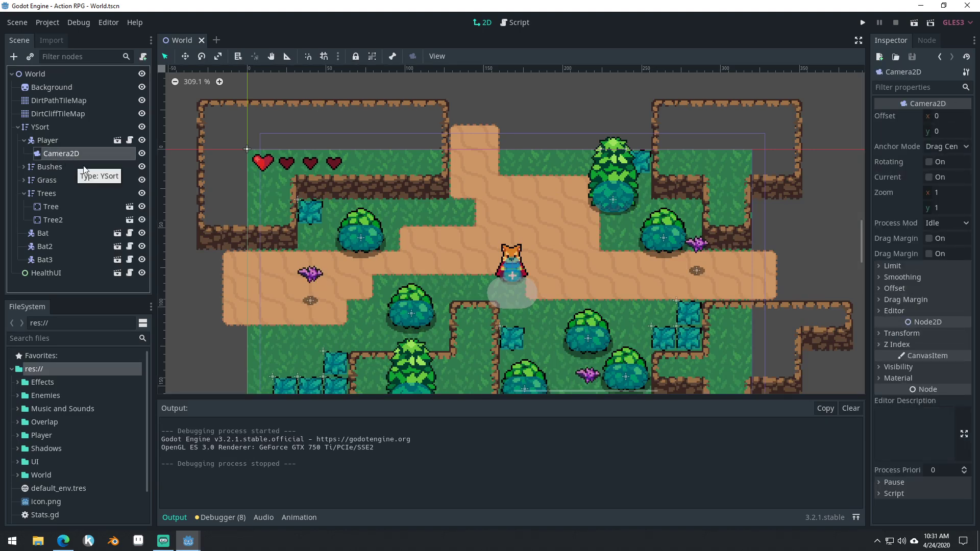
left_click(932, 176)
scroll(661, 125, "down", 2)
scroll(683, 200, "up", 1)
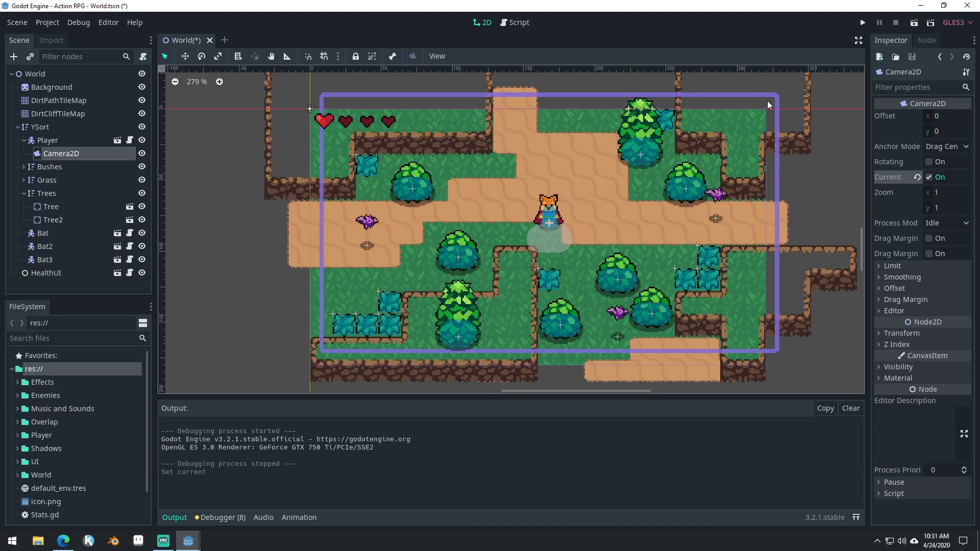
- Run the project, move the player around and attack to check that the camera follows, and close the game
left_click(862, 22)
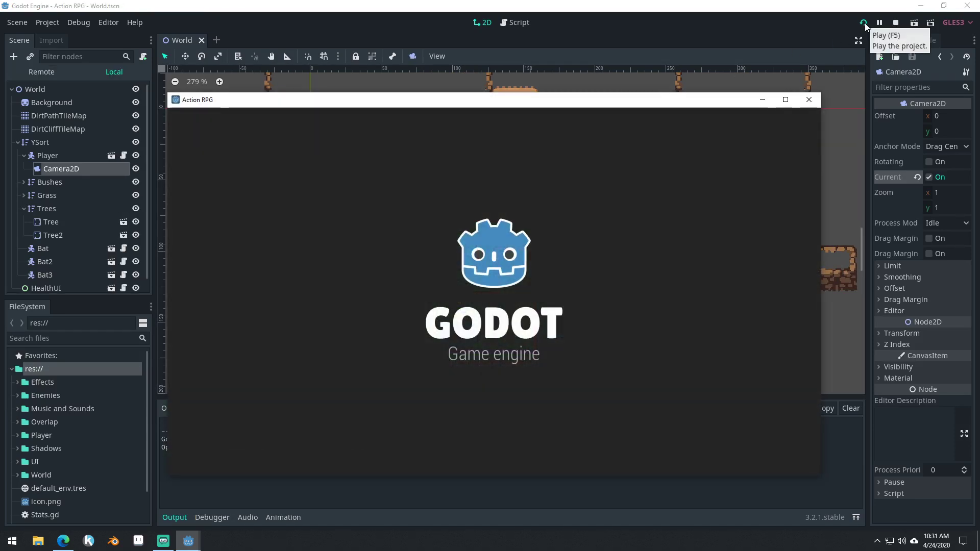
key("Up")
key("Left")
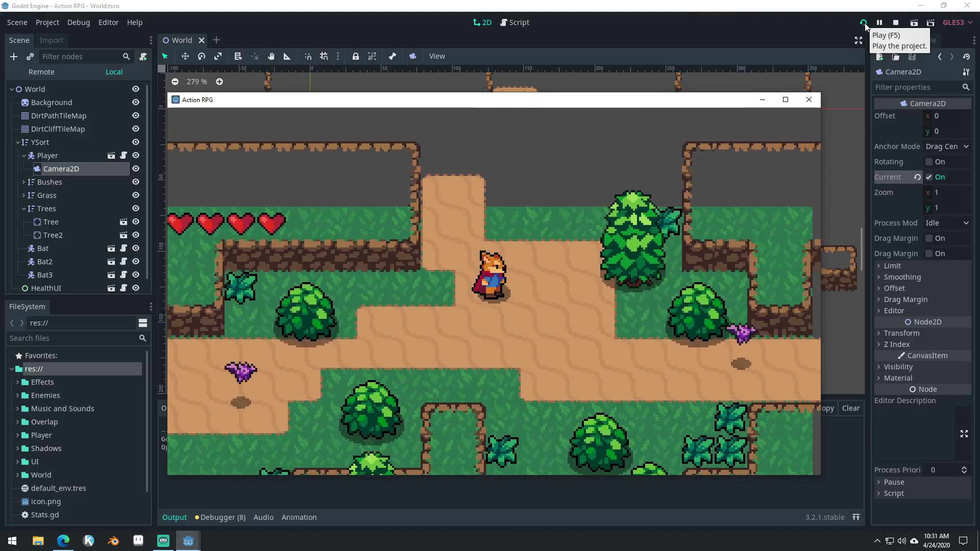
key("Up")
key("Left")
key("Down")
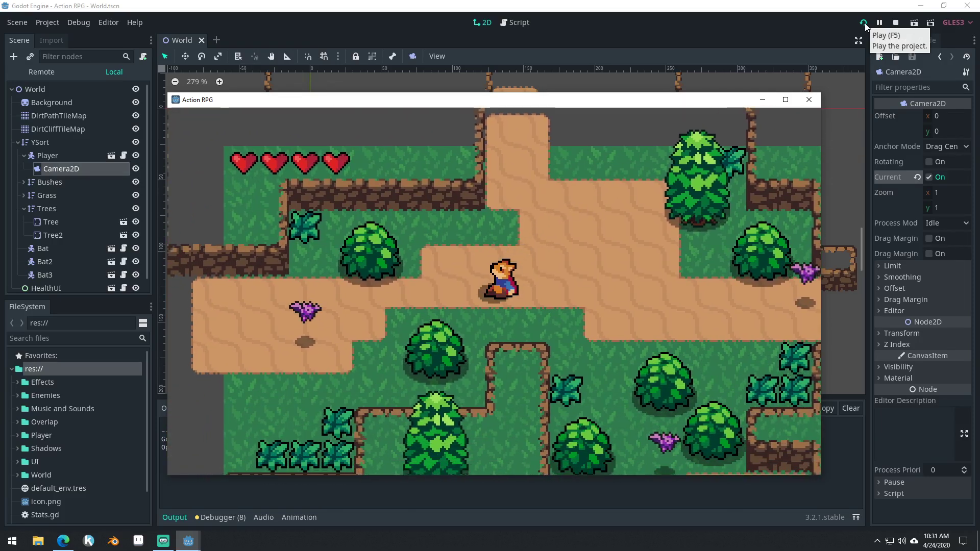
key("Right")
key("Right")
key("Left")
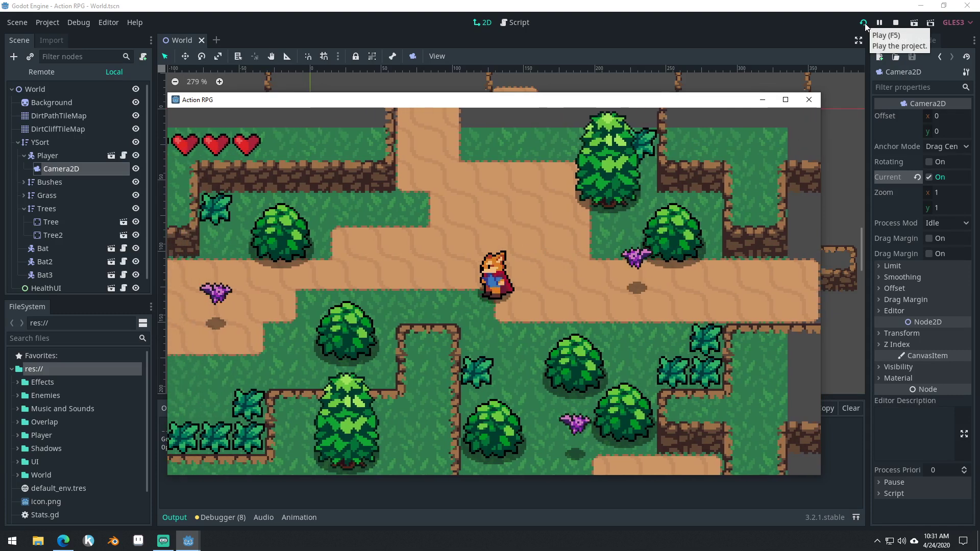
key("Right")
key("j")
key("Left")
key("Down")
key("Right")
key("Up")
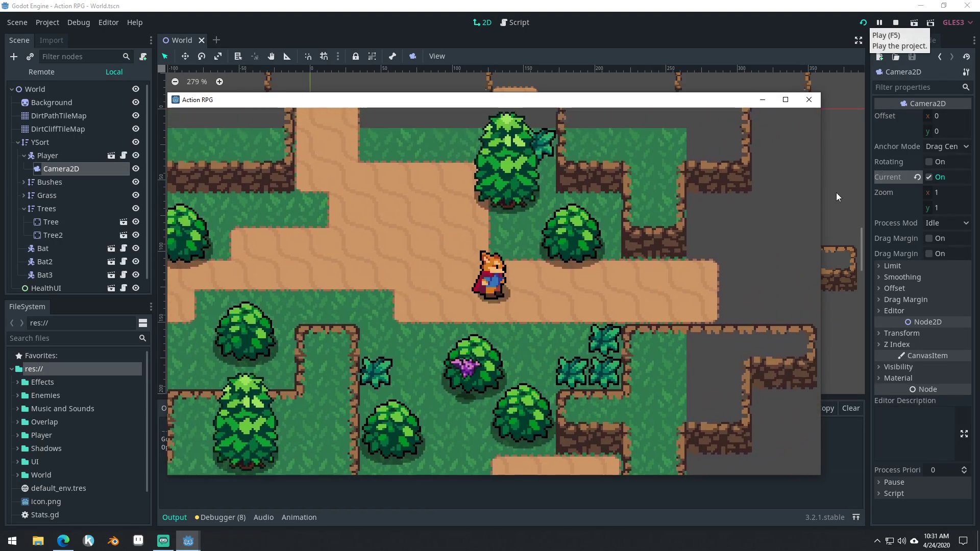
key("Left")
key("Left")
left_click(808, 100)
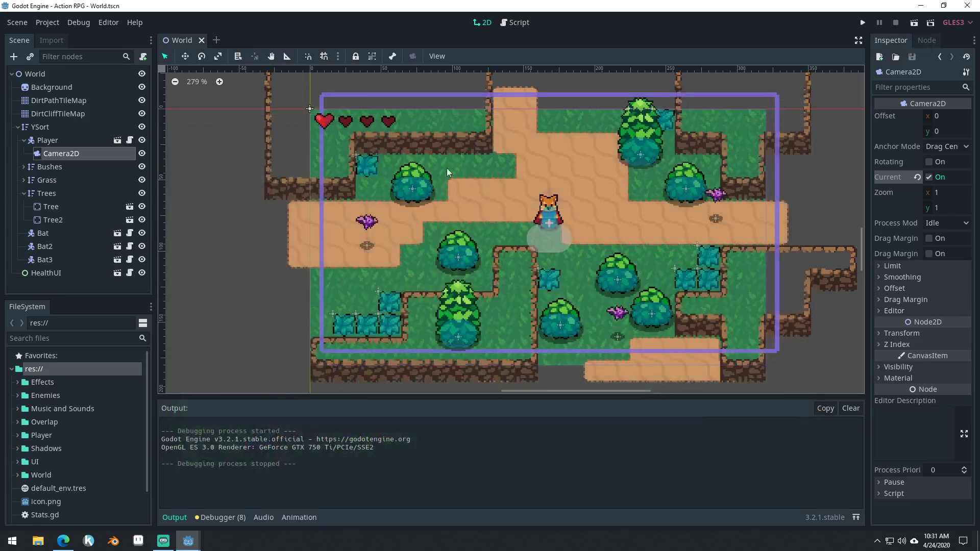
- Enlarge the Background sprite's texture region so the grass extends well beyond the cliffs on every side
scroll(415, 150, "down", 1)
left_click(54, 90)
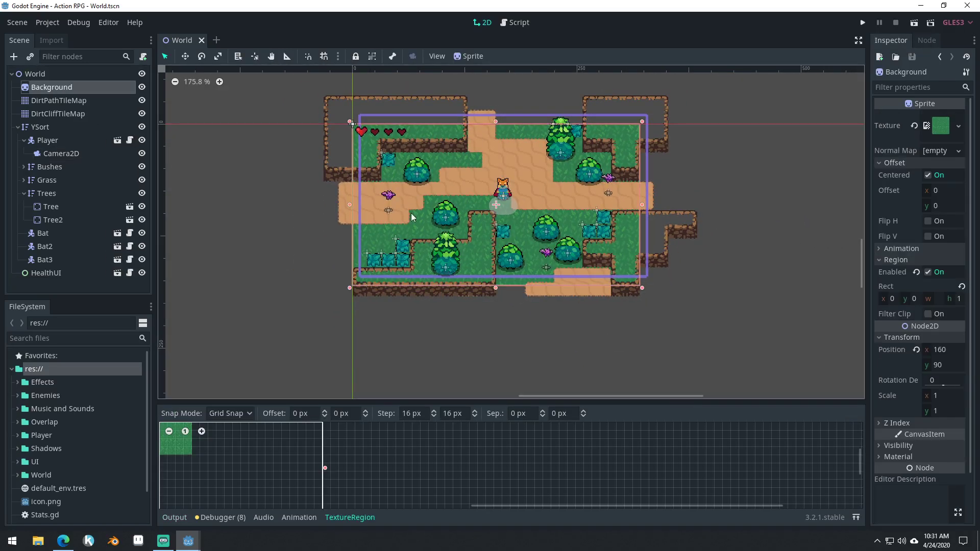
left_click_drag(472, 402, 472, 305)
scroll(445, 361, "down", 3)
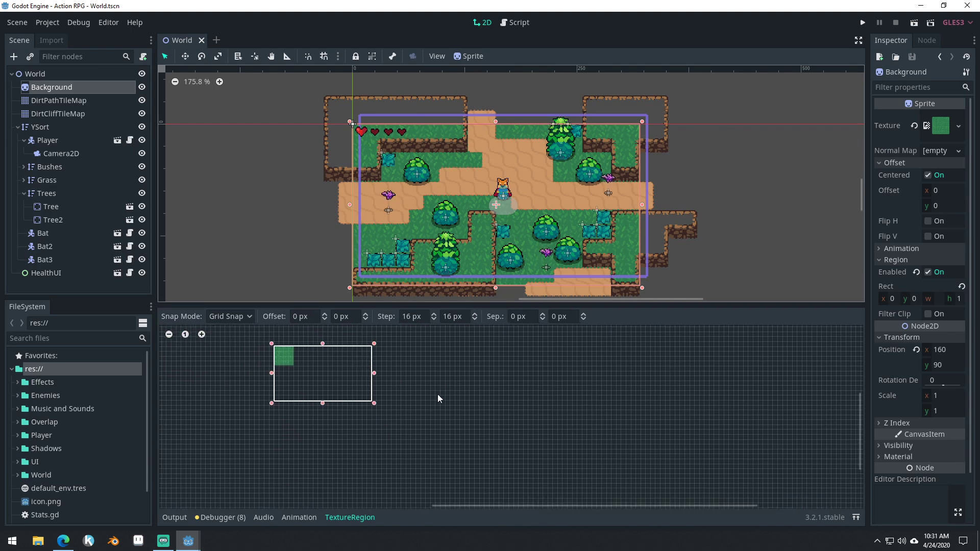
middle_click_drag(427, 397, 507, 415)
left_click_drag(467, 422, 594, 495)
scroll(498, 367, "down", 2)
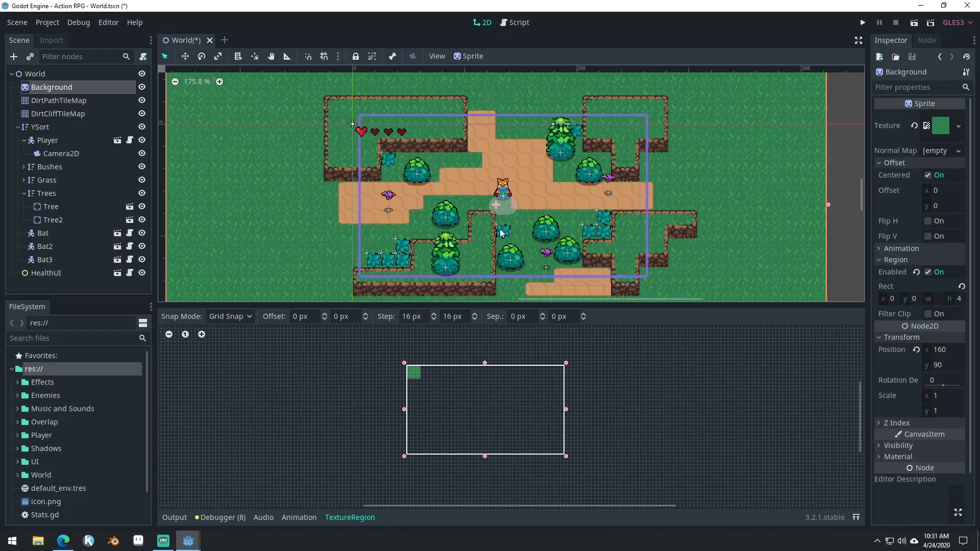
scroll(489, 188, "up", 2)
scroll(427, 161, "down", 1)
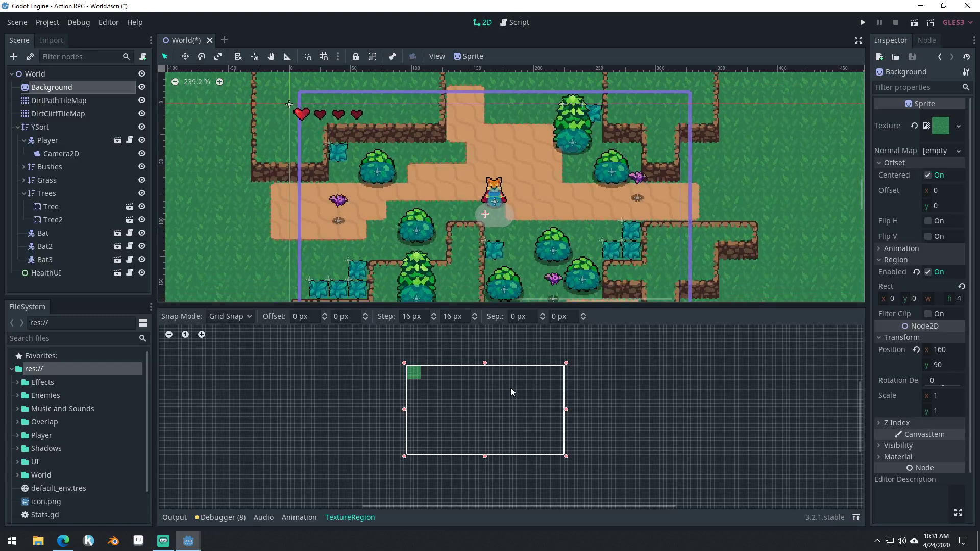
- Extend the Background texture region slightly further at its lower-right corner and save the World scene
left_click_drag(567, 458, 570, 460)
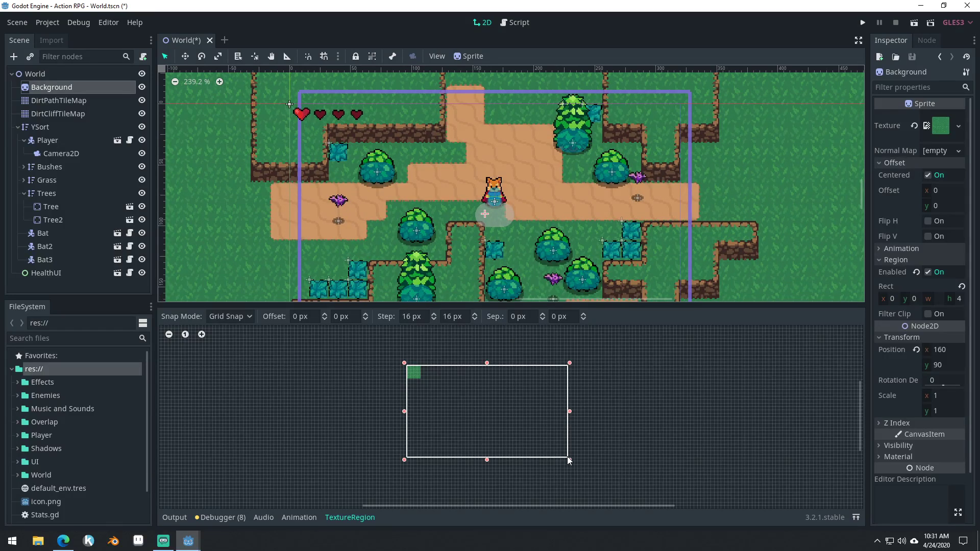
left_click_drag(568, 457, 569, 457)
scroll(467, 206, "down", 10)
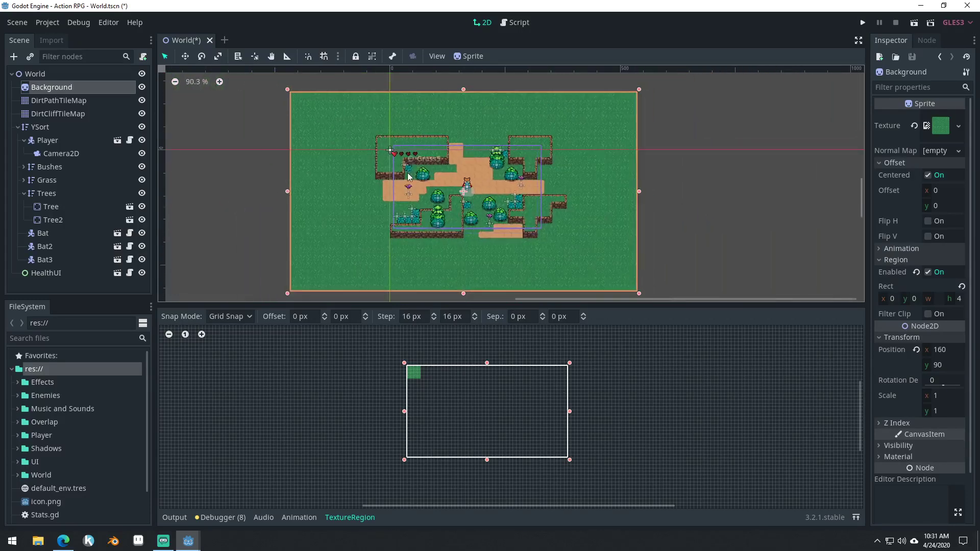
scroll(482, 185, "up", 11)
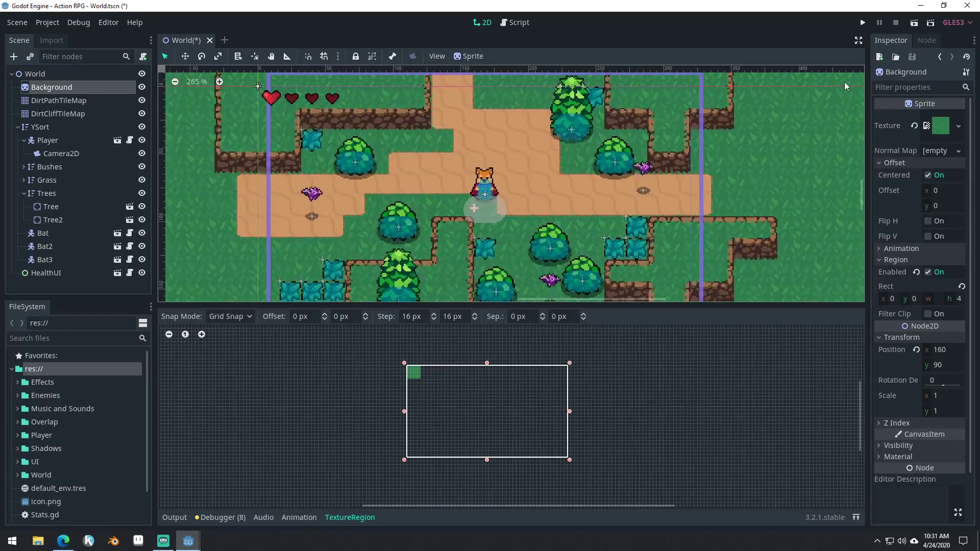
key("ctrl+s")
- Run the project and test the enlarged background by walking, rolling and attacking with the player
left_click(67, 100)
middle_click_drag(543, 210, 483, 256)
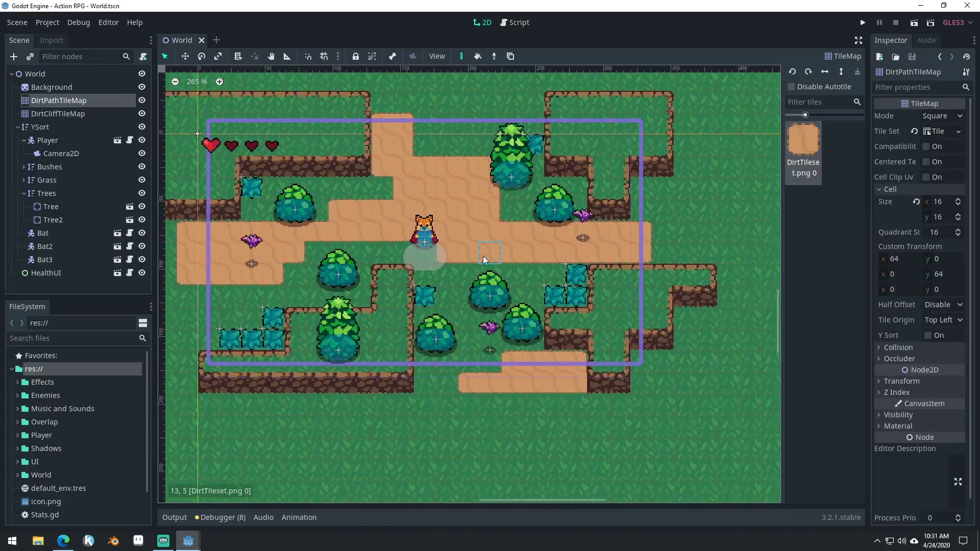
scroll(463, 241, "up", 1)
left_click(51, 128)
scroll(498, 268, "up", 3)
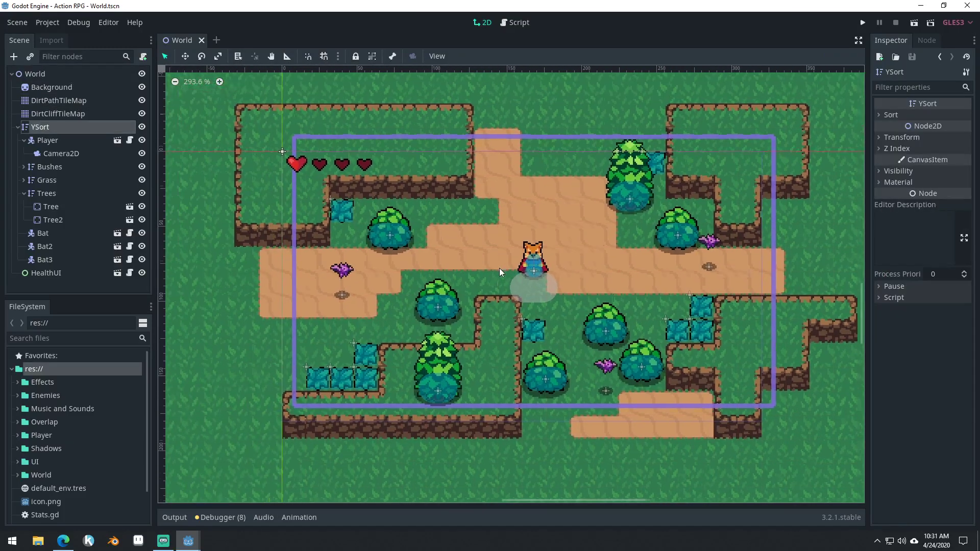
left_click(862, 23)
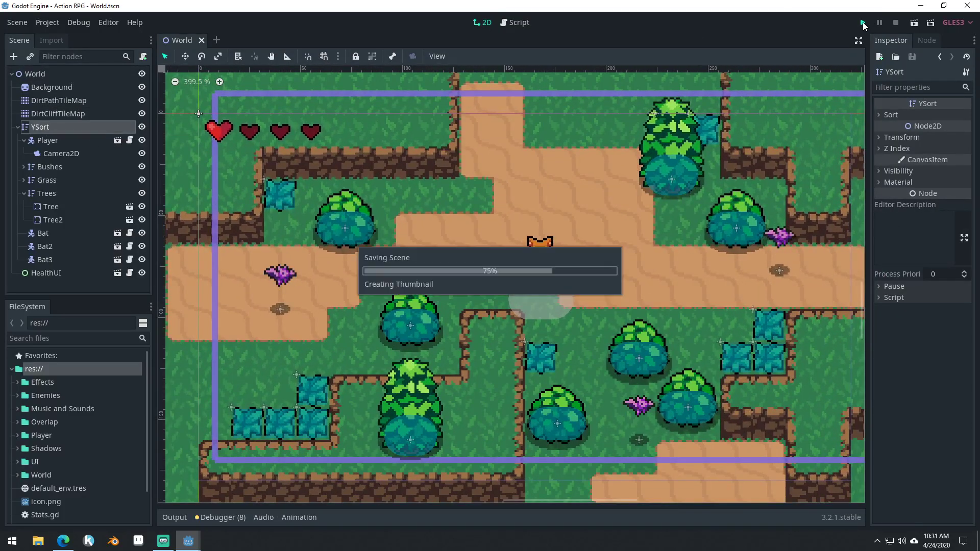
key("Left")
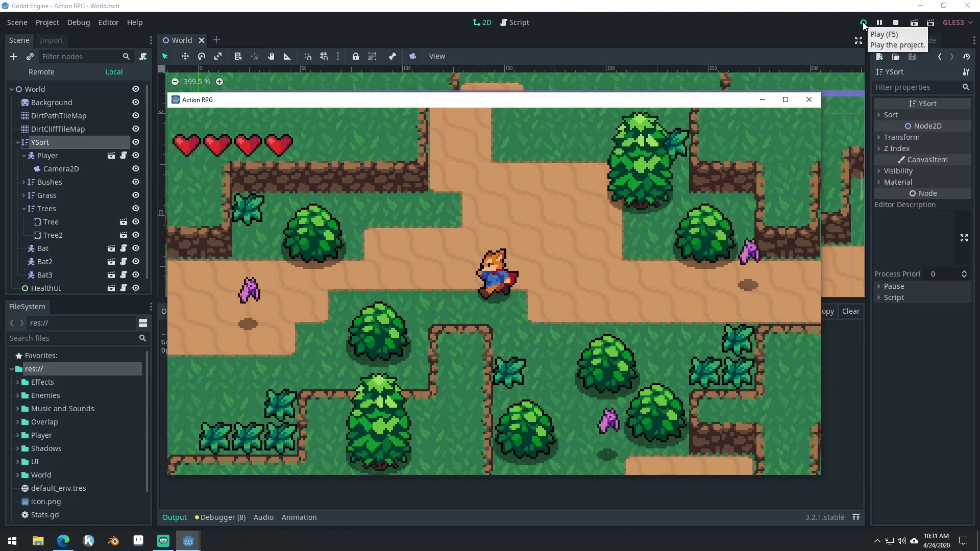
key("Left")
key("Down")
key("Right")
key("Up")
key("Left")
key("k")
key("Up")
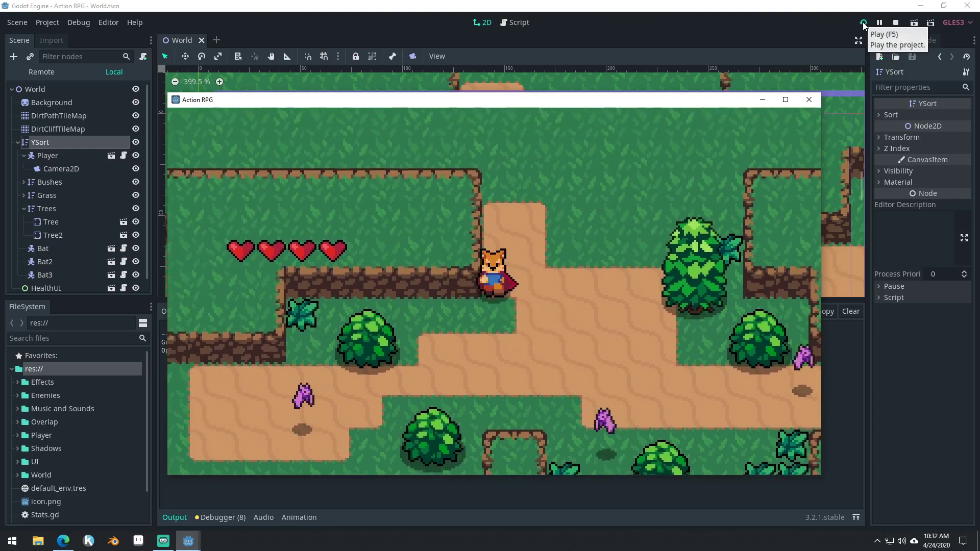
key("Down")
key("Right")
key("Right")
key("j")
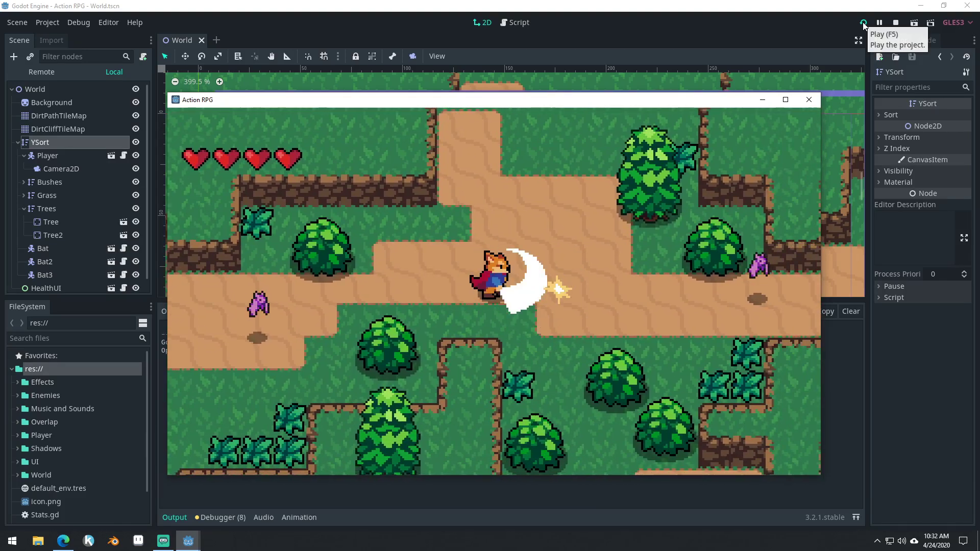
- Keep moving the player around the running game among the bats until it is defeated, and close the game
key("Left")
key("Right")
key("Left")
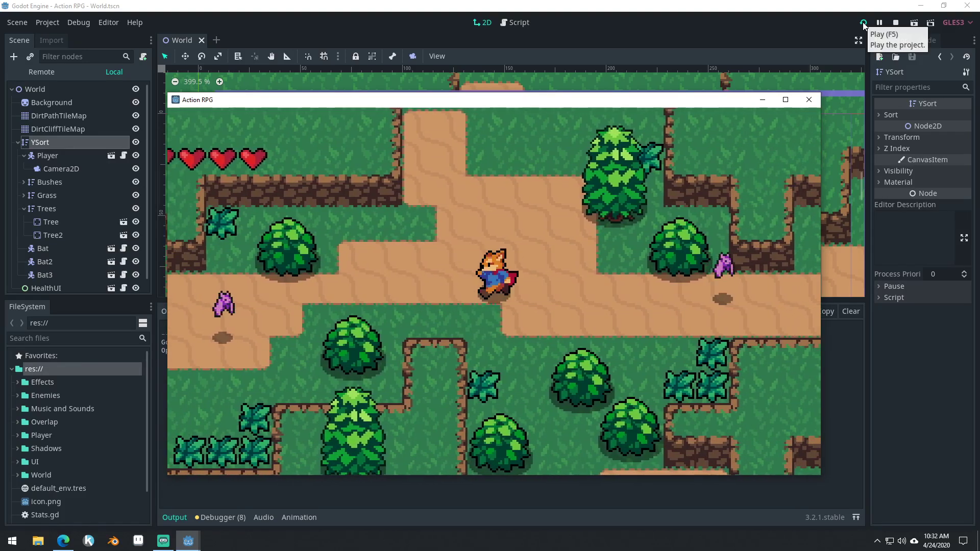
key("Right")
key("Left")
key("Down")
key("Up")
key("Right")
key("Down")
key("Up")
key("Left")
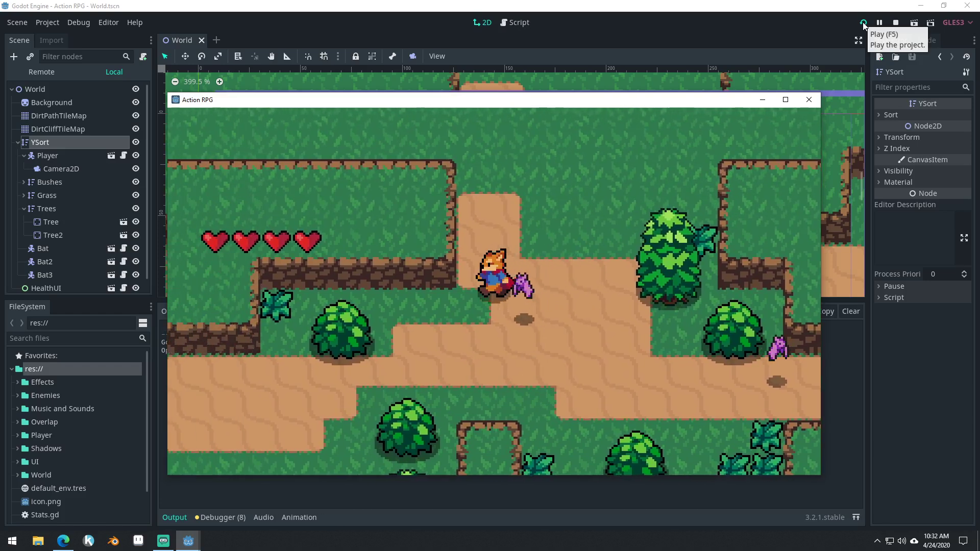
key("Down")
key("Right")
key("Up")
key("Left")
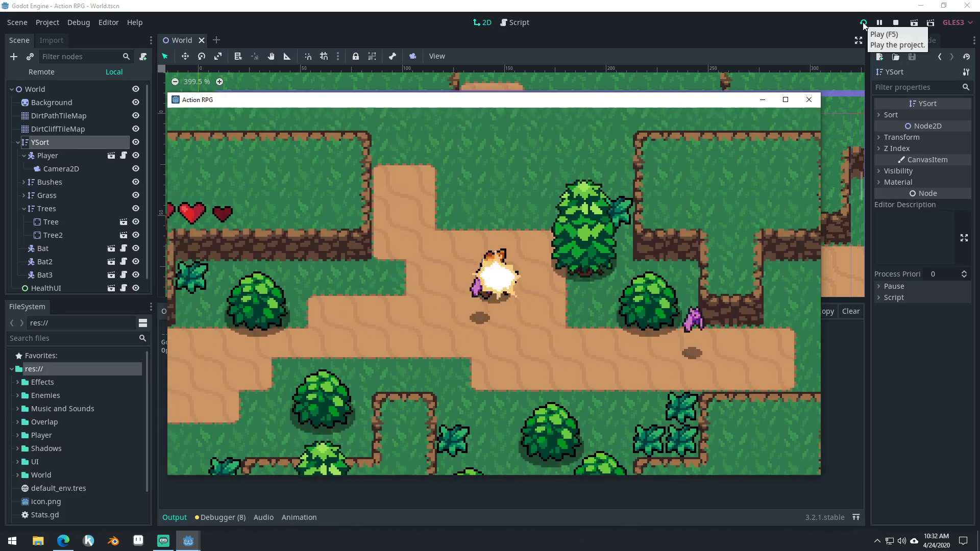
key("Down")
key("Left")
key("Right")
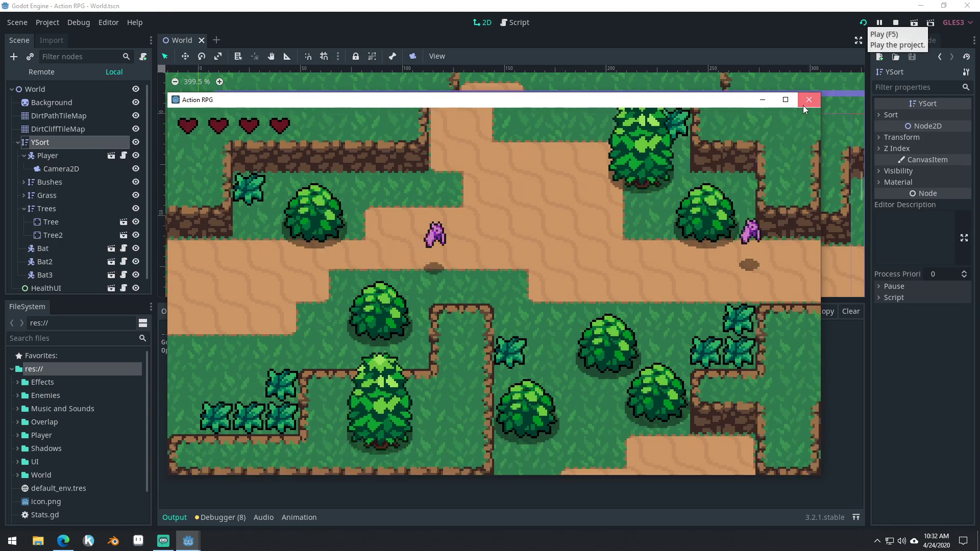
left_click(809, 100)
- Select the Camera2D node, run the project, let the bats defeat the player to check the camera view, and close the game
left_click(48, 151)
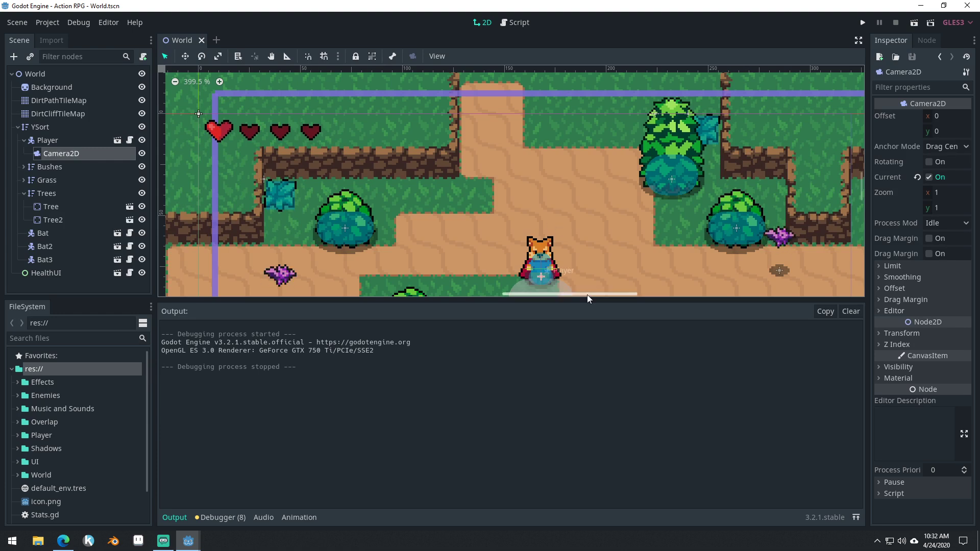
scroll(436, 164, "down", 10)
scroll(502, 230, "up", 10)
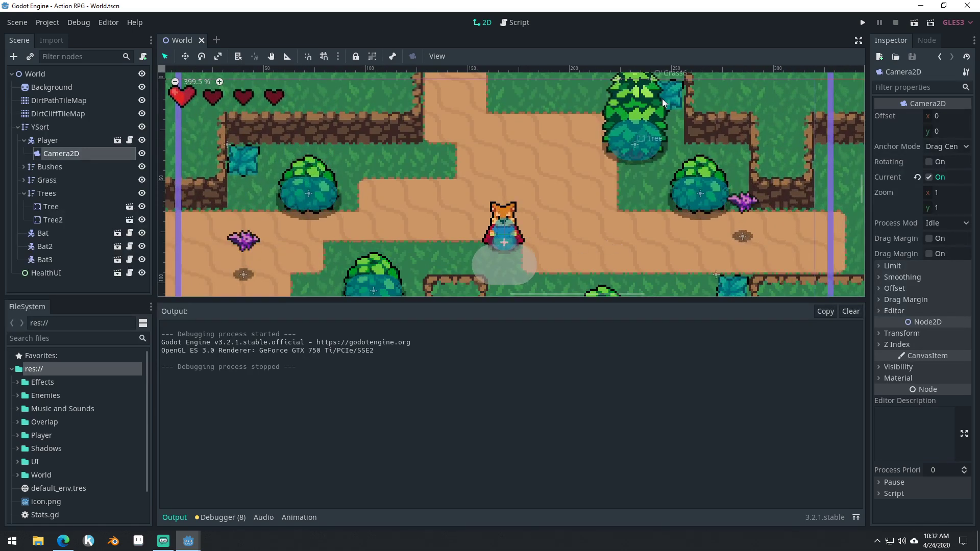
left_click(863, 23)
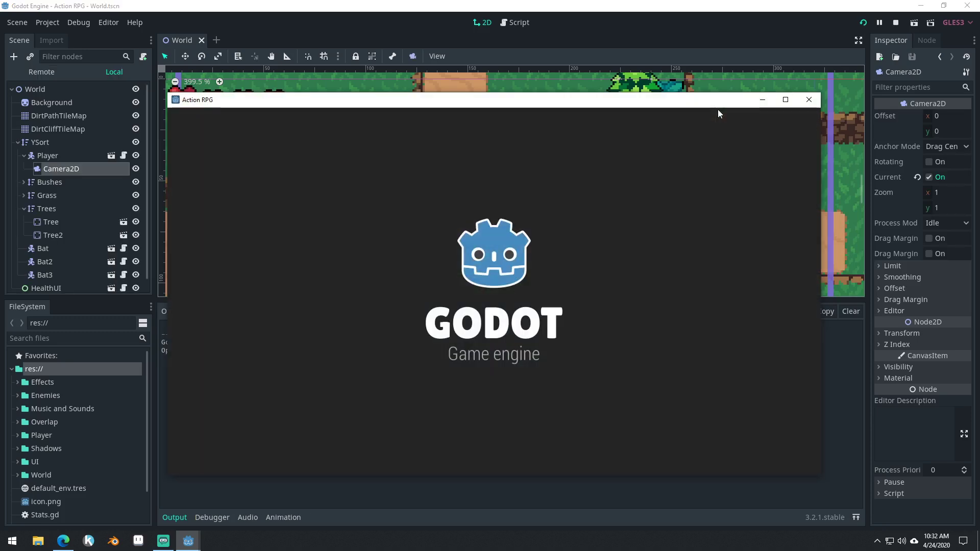
key("Left")
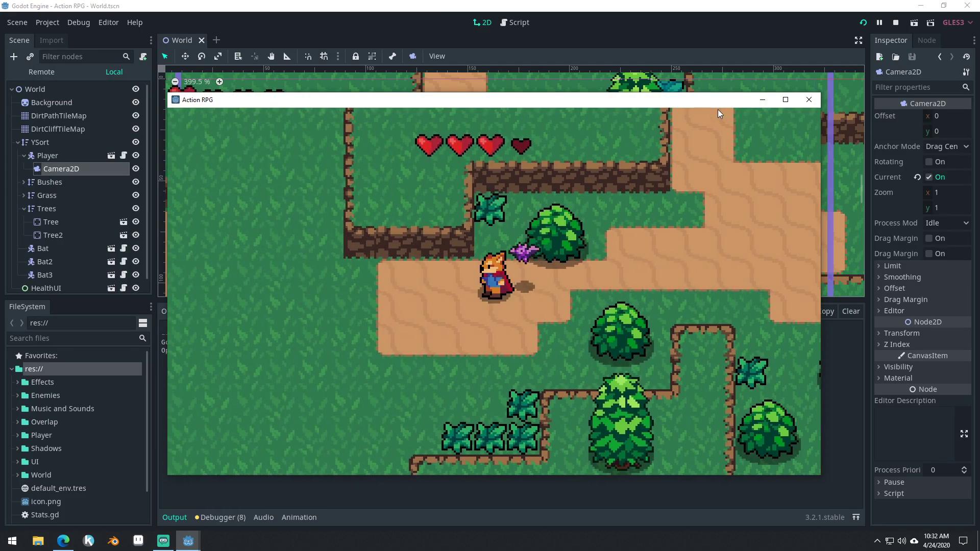
key("Down")
key("Up")
key("Right")
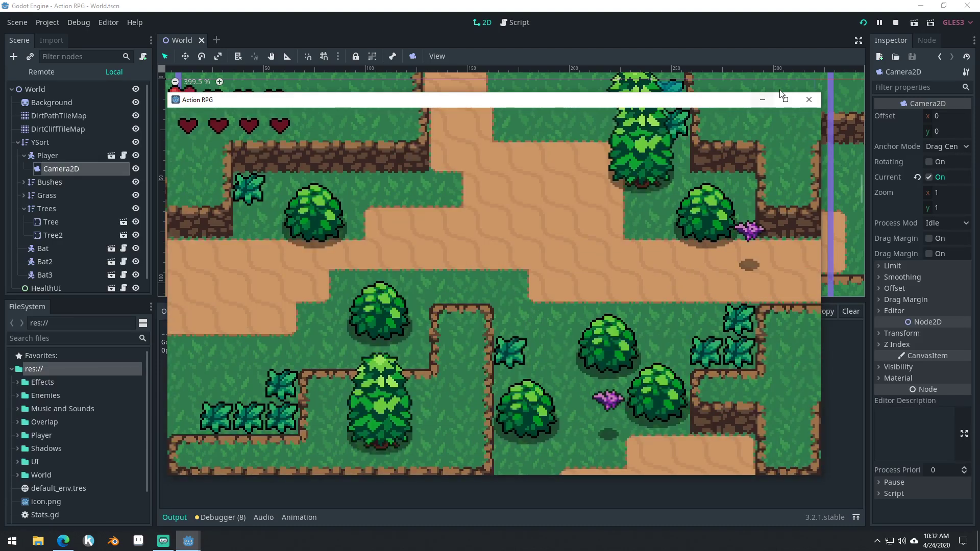
left_click(809, 102)
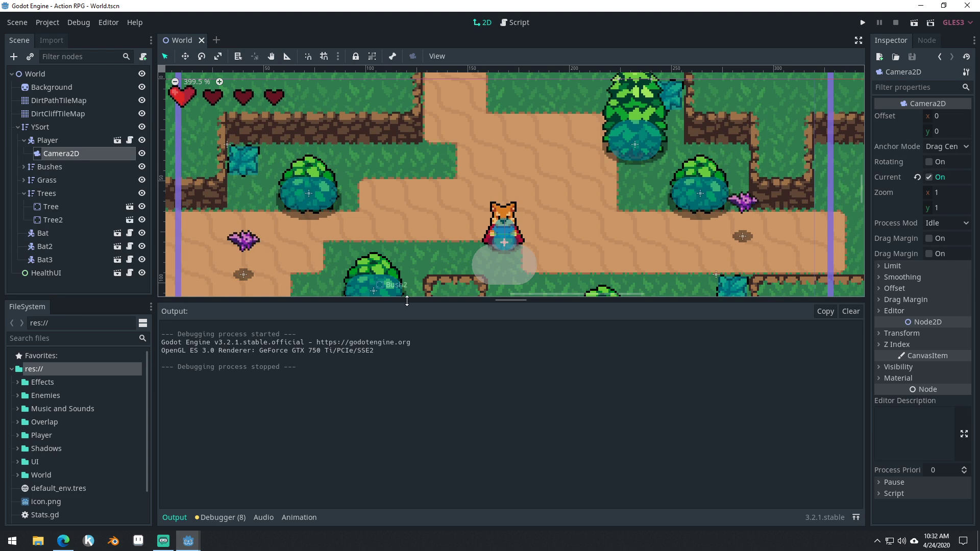
- Shrink the output area to enlarge the scene view and add a CanvasLayer node under World
left_click_drag(408, 300, 427, 457)
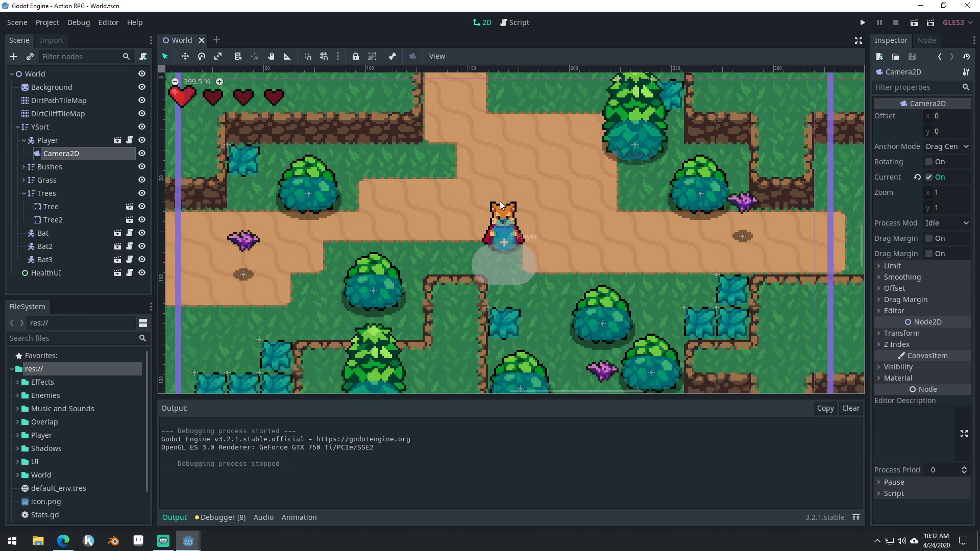
scroll(565, 238, "down", 4)
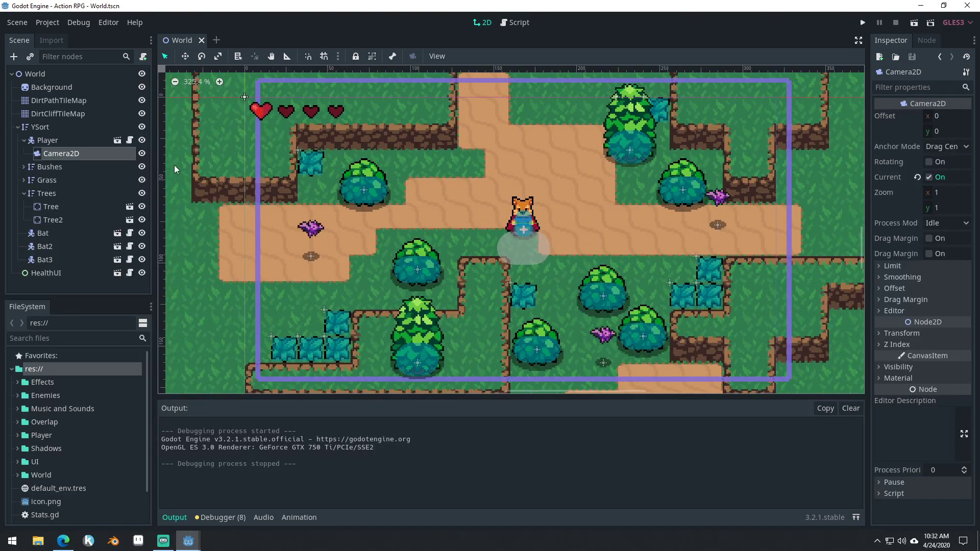
left_click(44, 73)
key("ctrl+a")
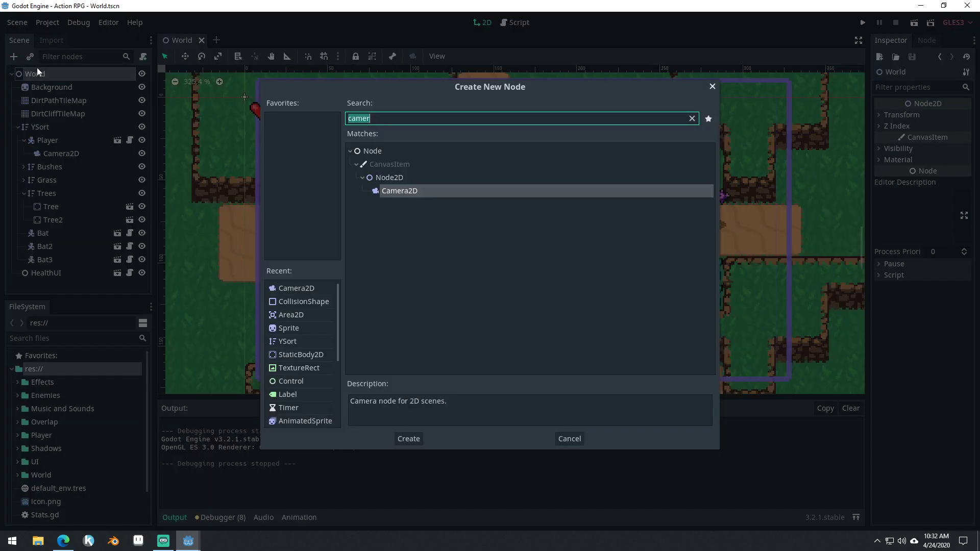
key("BackSpace")
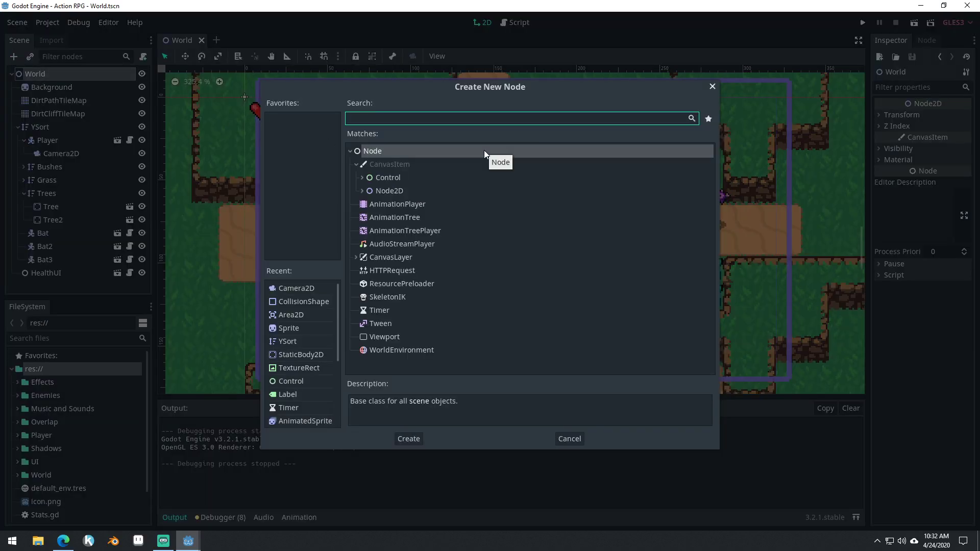
double_click(392, 257)
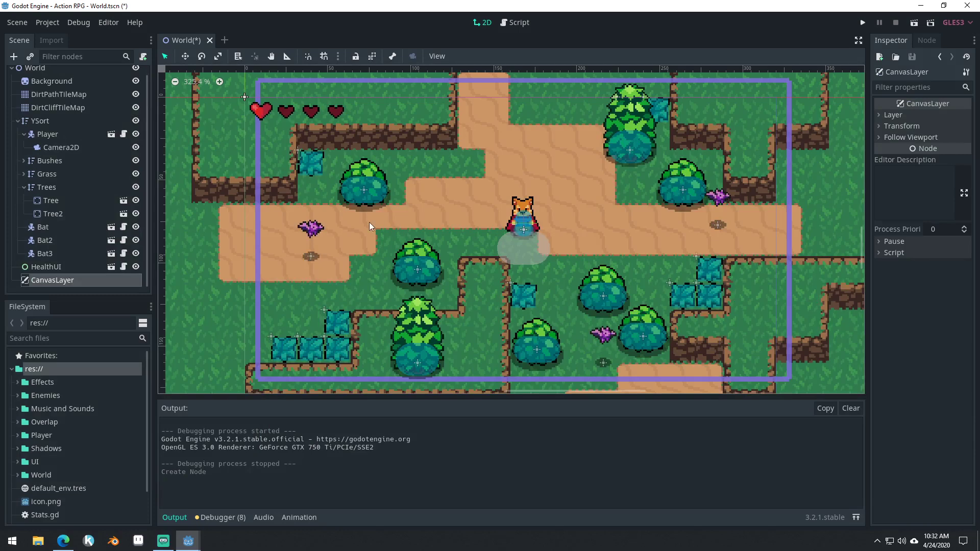
- Make HealthUI a child of the CanvasLayer node and inspect its hearts in the scene
scroll(404, 178, "down", 1)
scroll(404, 178, "down", 1)
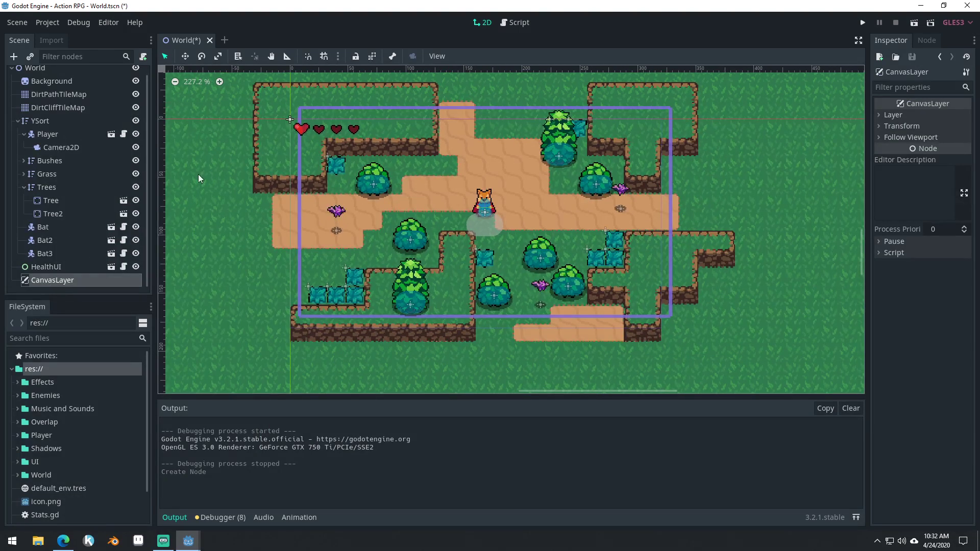
left_click_drag(47, 266, 51, 280)
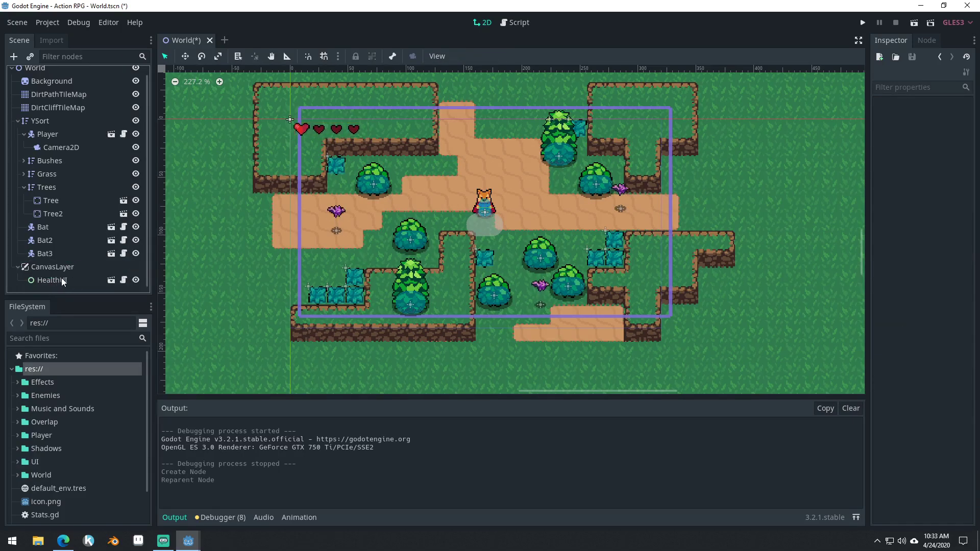
left_click(62, 281)
scroll(337, 122, "up", 1)
scroll(250, 125, "up", 3)
left_click(93, 268)
left_click(59, 282)
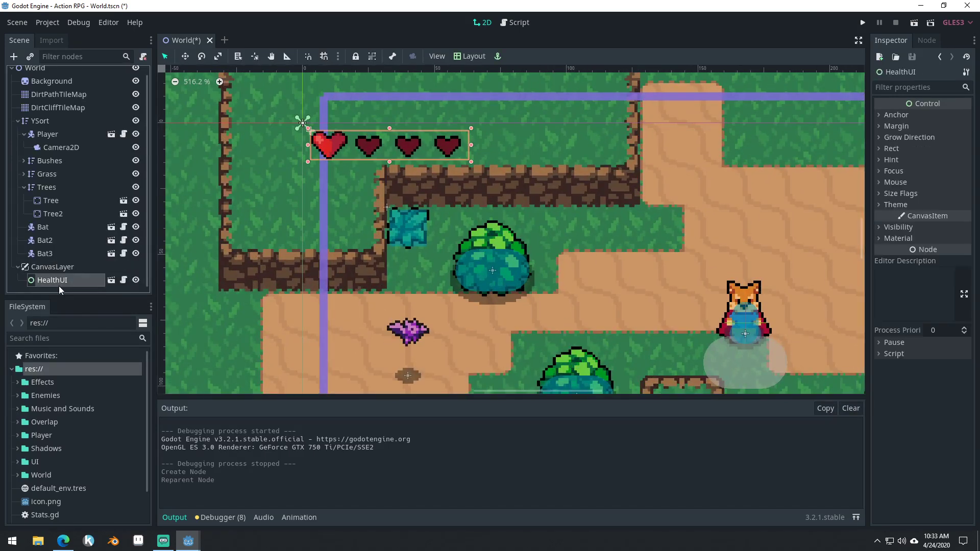
- Run the project, move the player around and attack to check that the hearts stay fixed on screen, and close the game
left_click(863, 23)
key("Right")
key("Up")
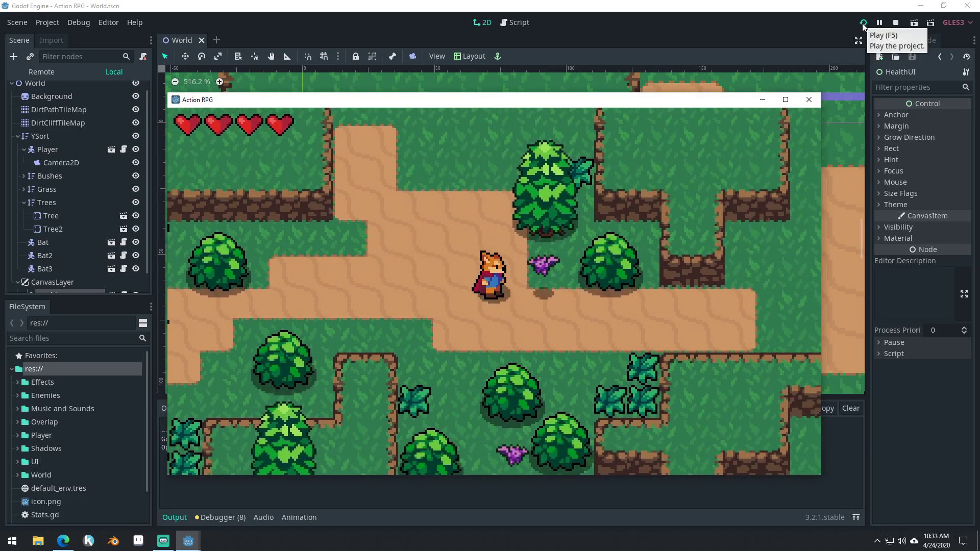
key("Right")
key("x")
key("Left")
key("Down")
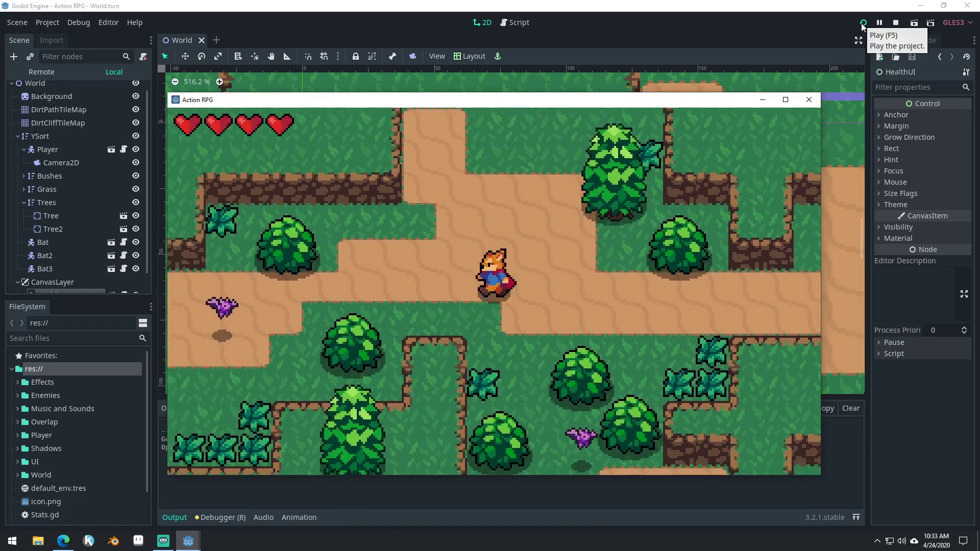
key("Right")
key("Up")
key("Left")
key("Down")
key("Right")
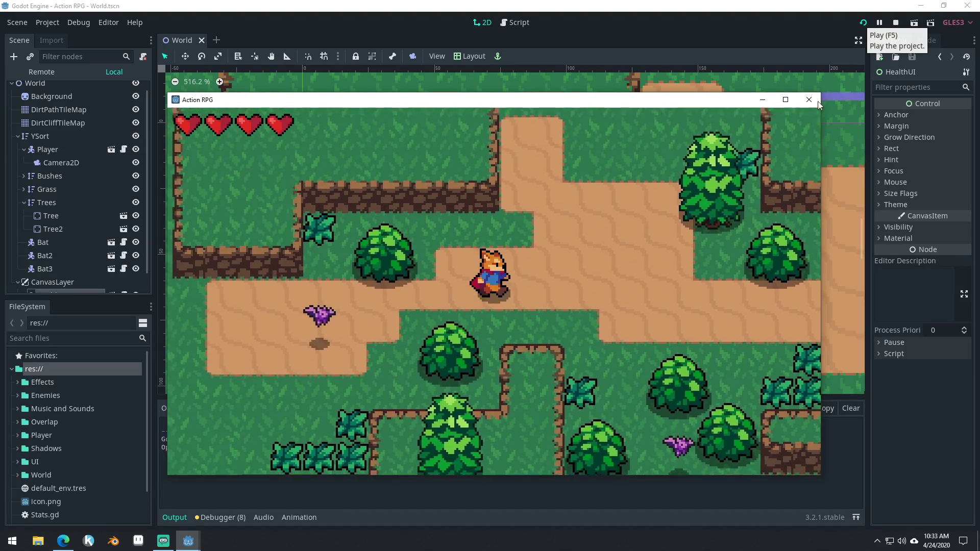
left_click(809, 100)
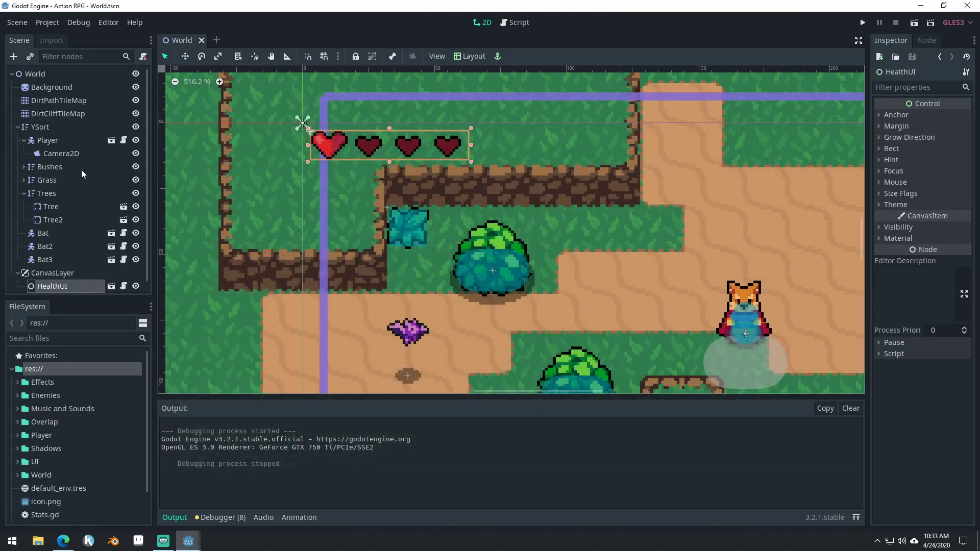
- Enable Smoothing on the player's Camera2D node
left_click(64, 154)
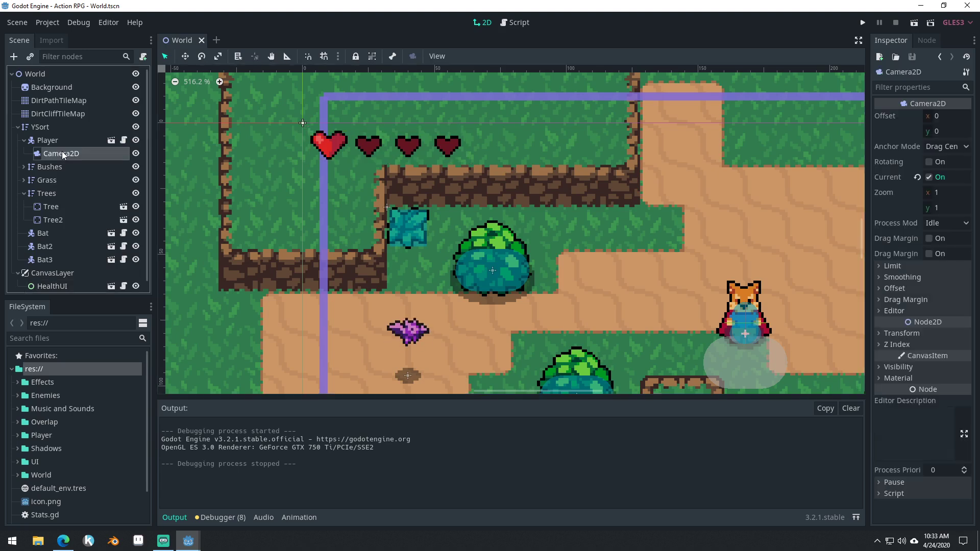
left_click(897, 276)
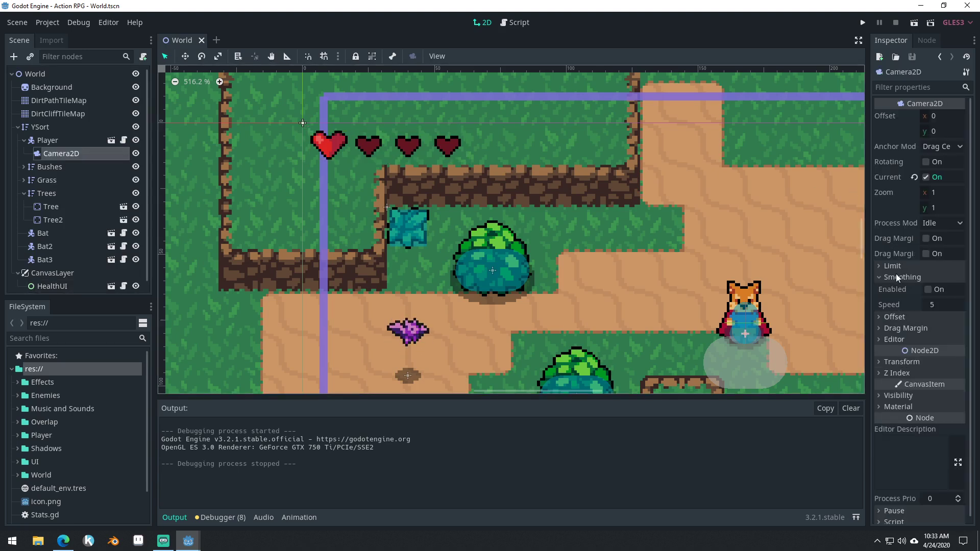
left_click(928, 290)
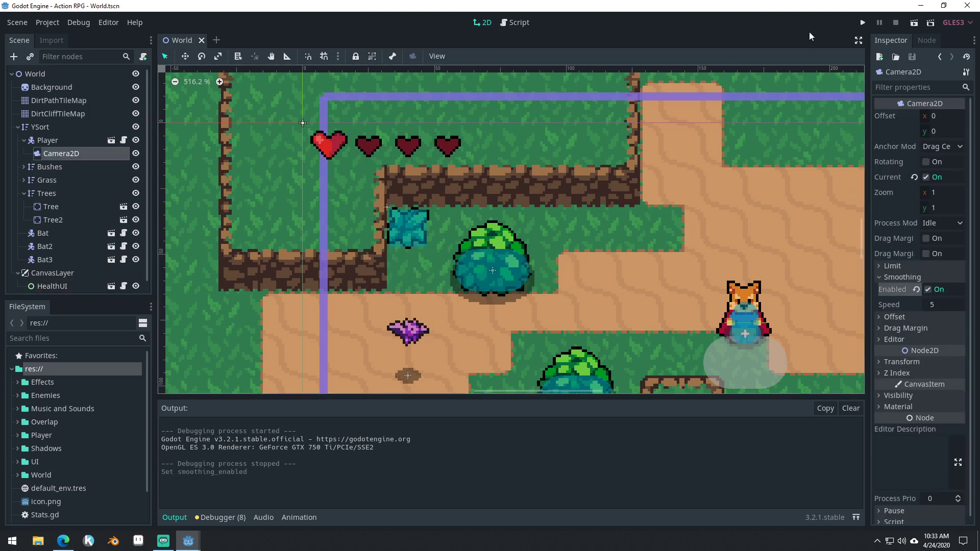
- Run the project, move the player in all directions to test the smoothed camera, and close the game
left_click(863, 22)
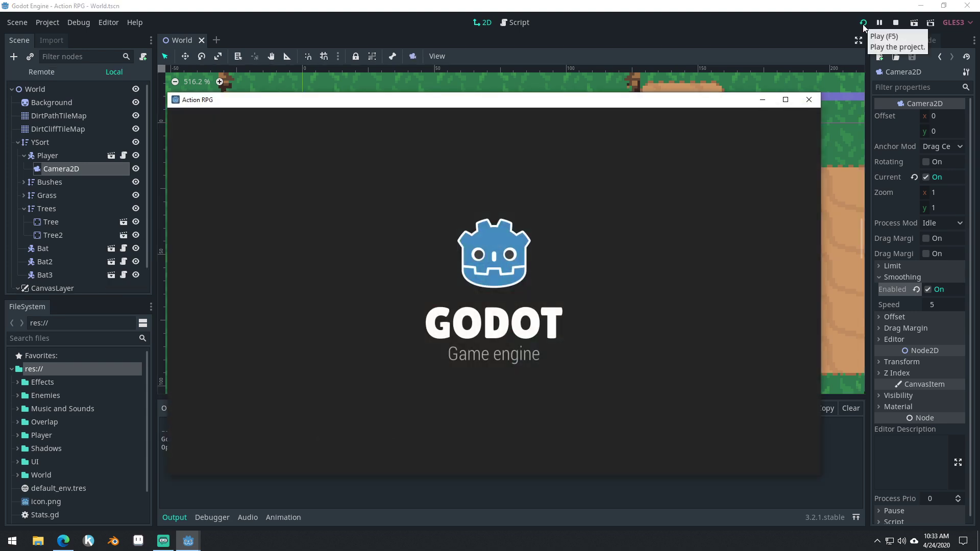
key("Right")
key("Left")
key("Up")
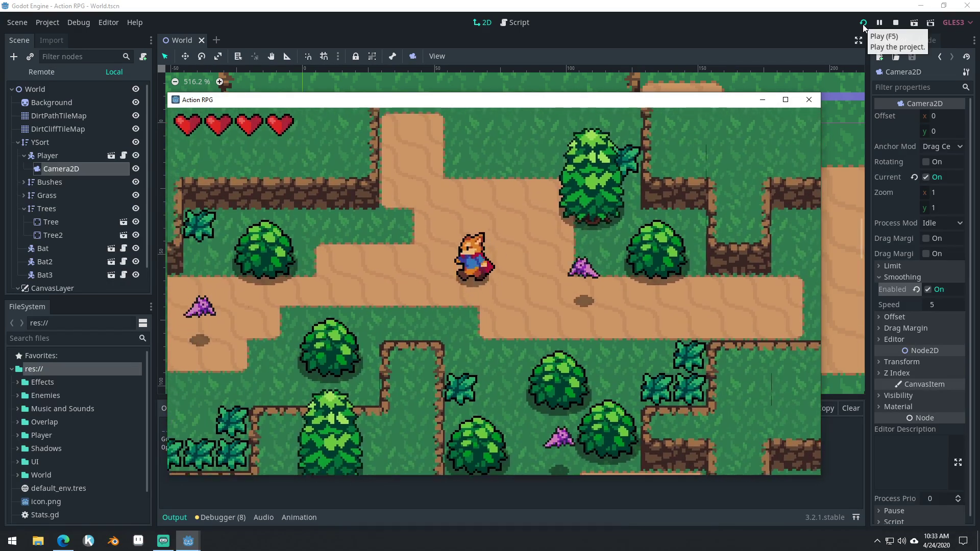
key("Down")
key("Right")
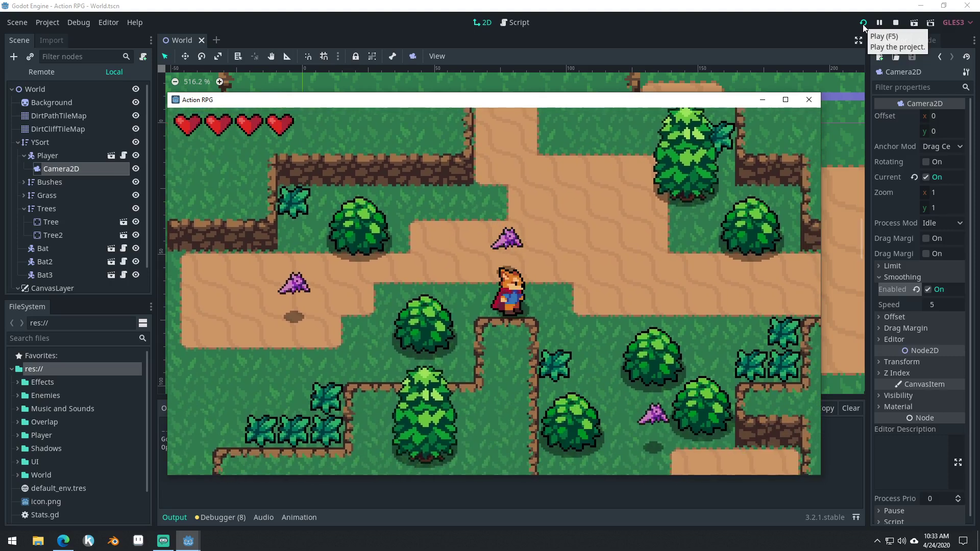
key("Up")
key("Left")
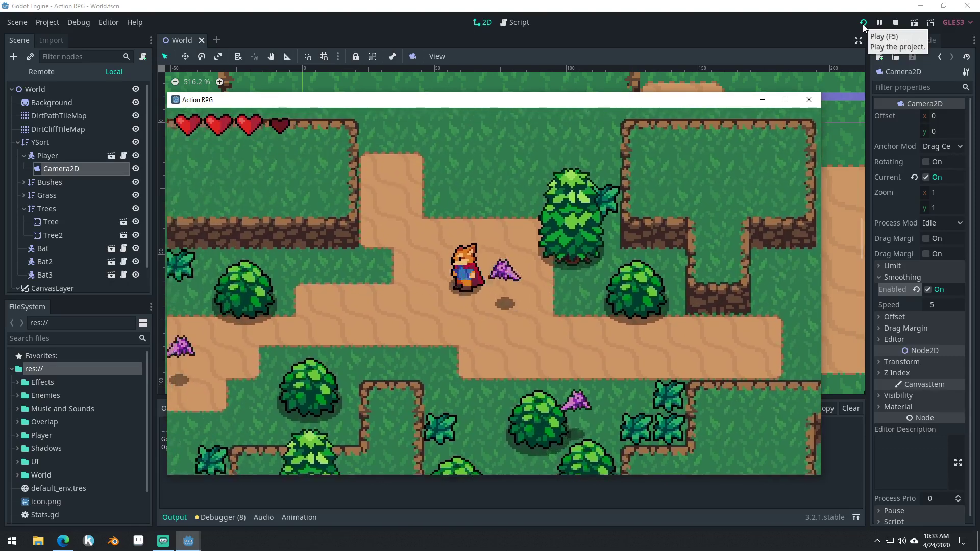
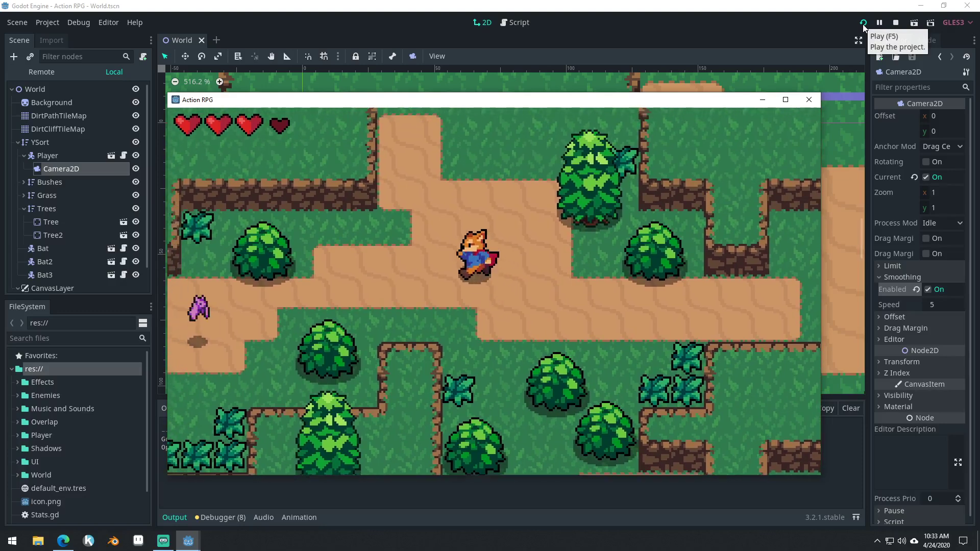
key("Right")
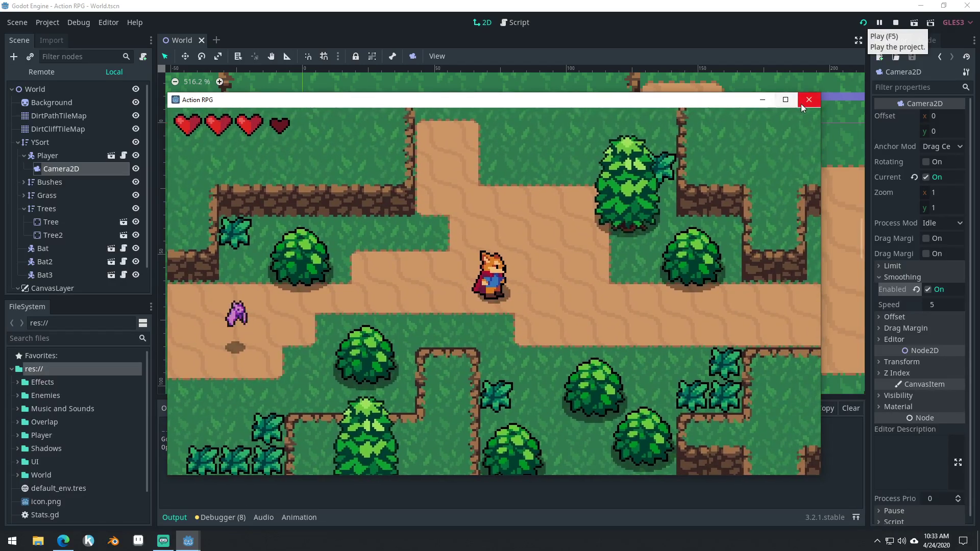
left_click(808, 99)
left_click(48, 23)
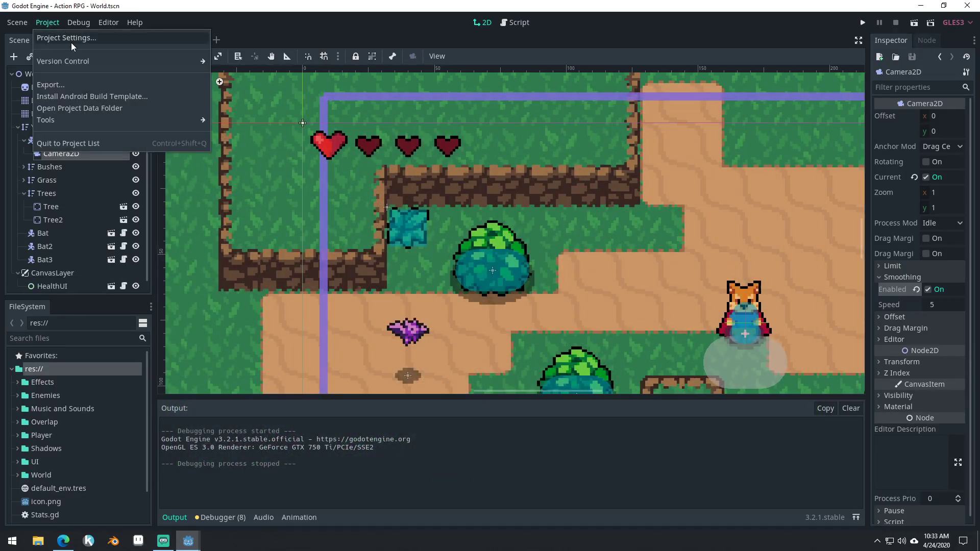
left_click(72, 41)
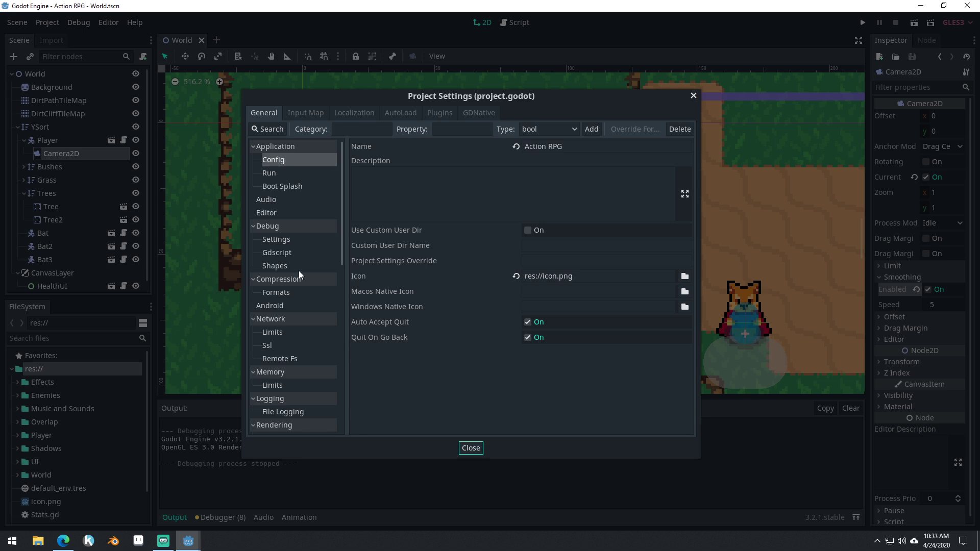
left_click(693, 96)
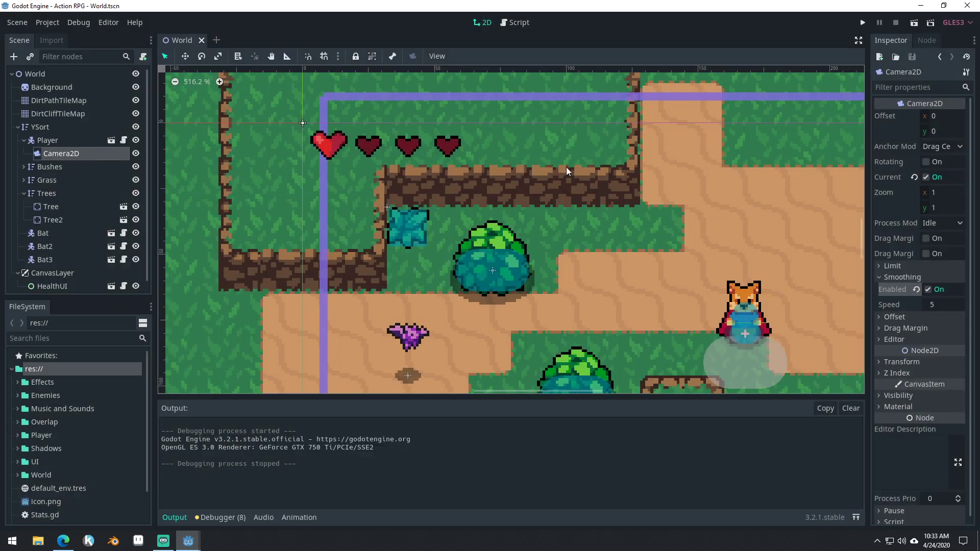
- Run the project and walk the player in all directions to examine how the smoothed camera follows
scroll(365, 147, "down", 7)
scroll(628, 247, "up", 5)
middle_click_drag(722, 280, 640, 258)
scroll(640, 258, "down", 2)
left_click(862, 22)
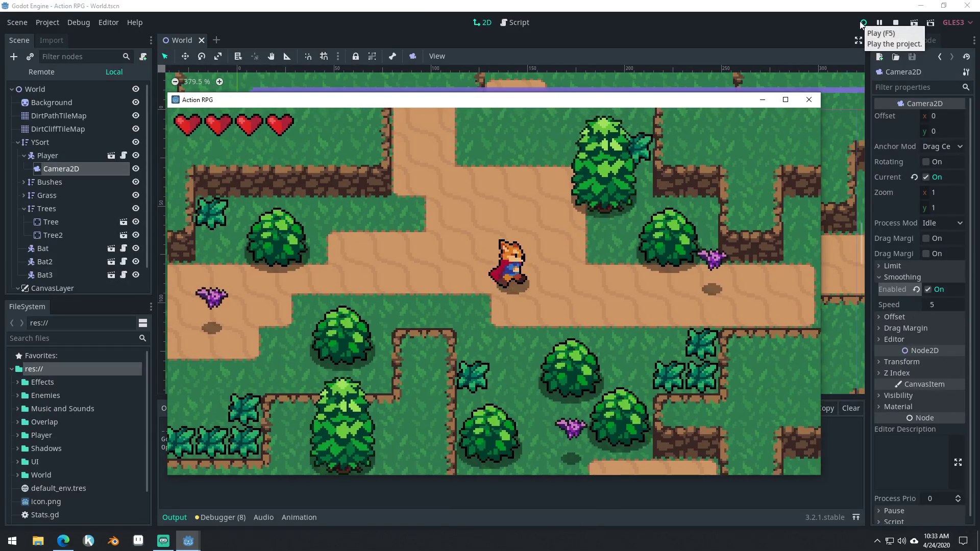
key("Up")
key("Left")
key("Down")
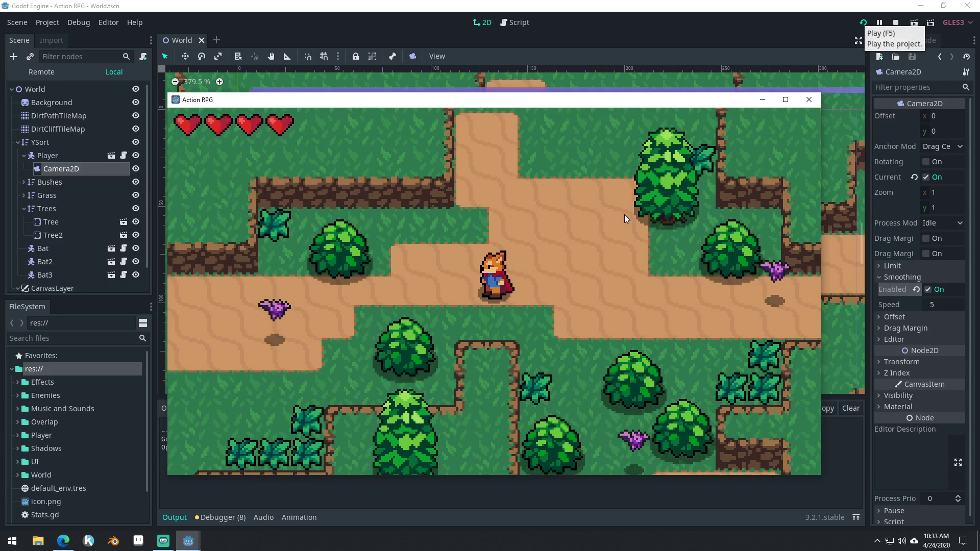
key("Up")
key("Right")
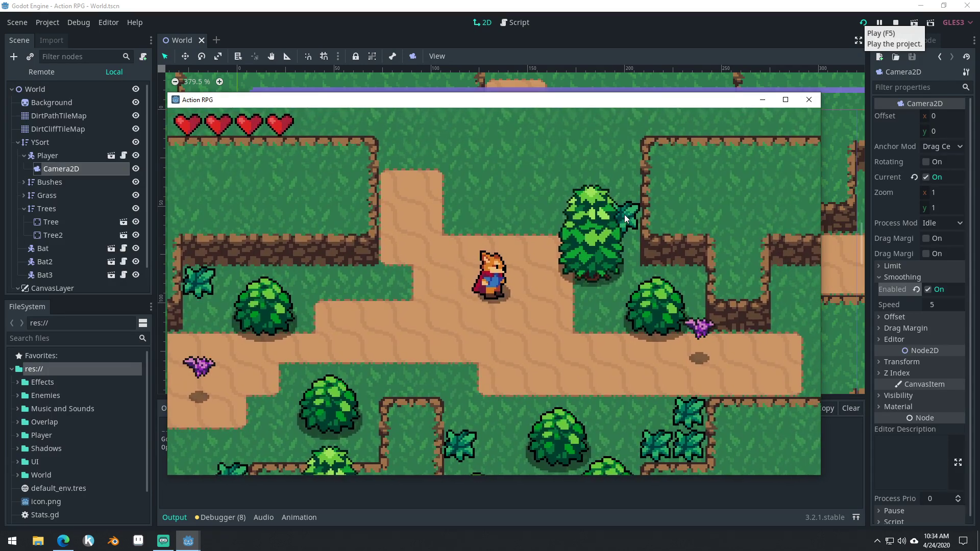
key("Left")
key("Down")
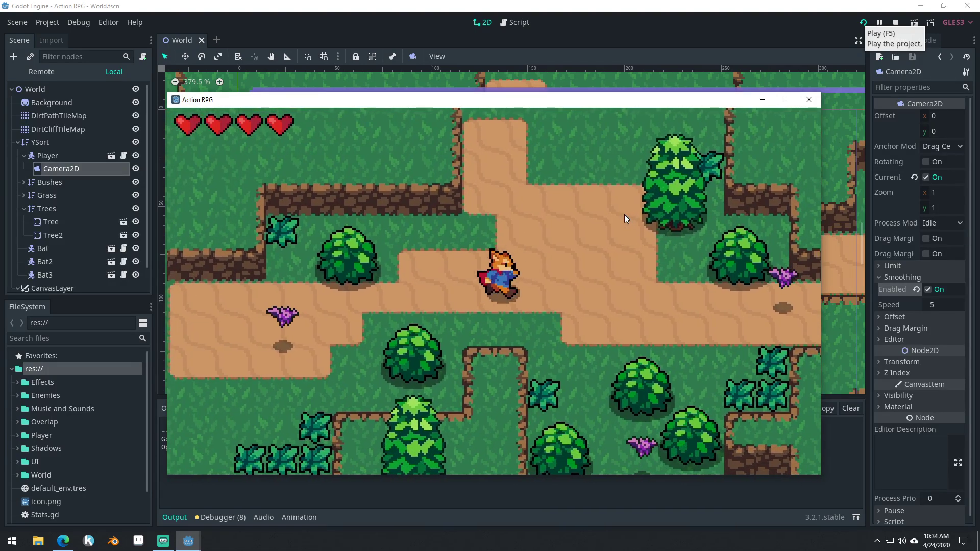
key("Right")
key("Down")
key("Left")
key("Up")
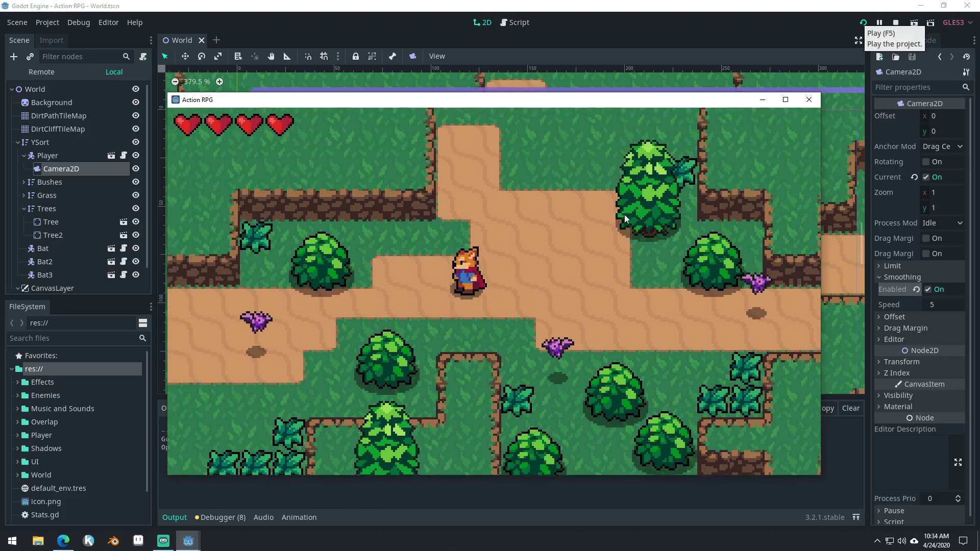
- Attack the approaching bat while moving the player, check the camera motion, and close the game
key("Down")
key("Right")
key("j")
key("Up")
key("j")
key("Right")
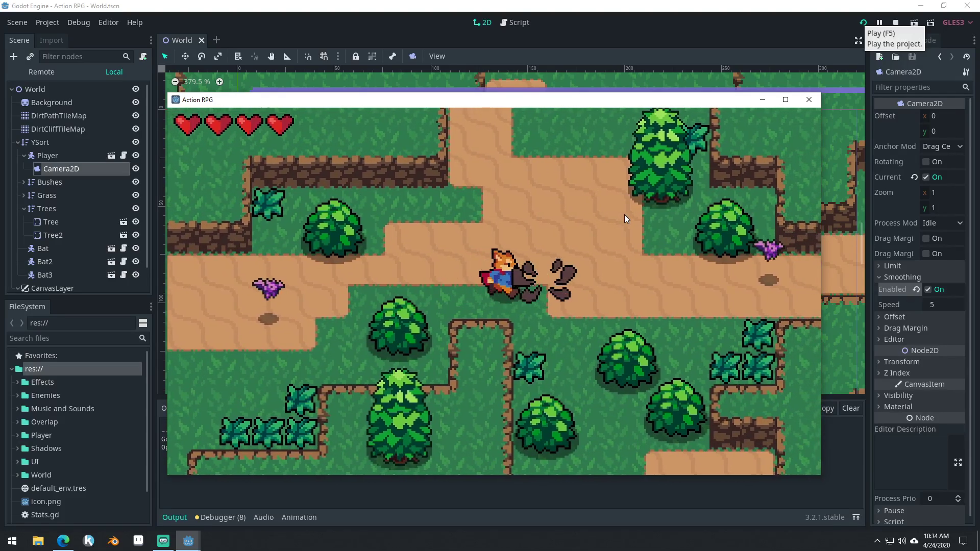
key("Up")
key("Left")
key("Down")
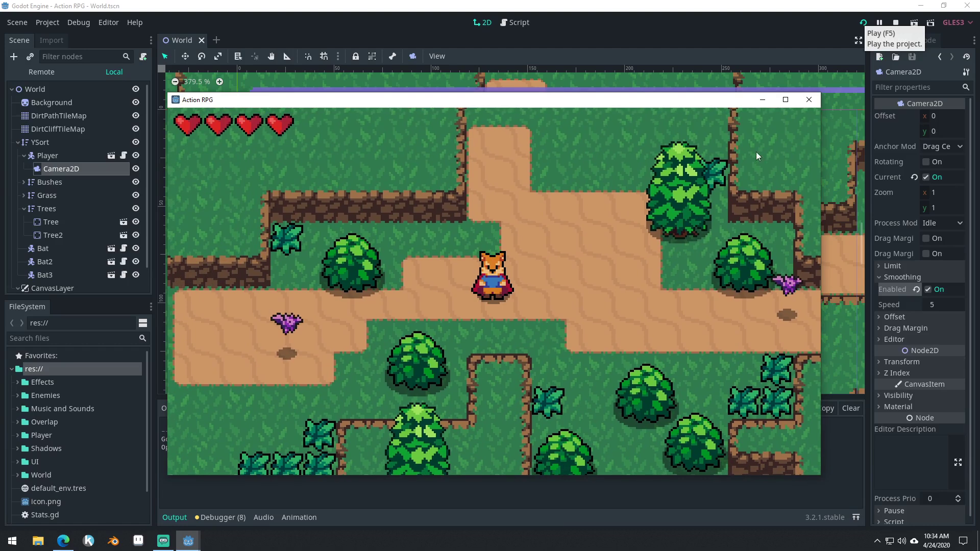
left_click(810, 101)
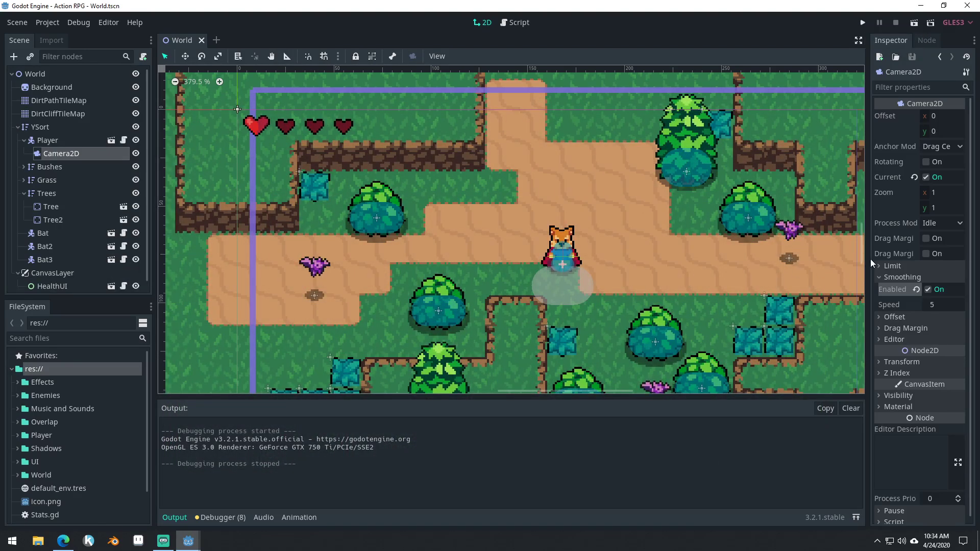
- Widen the Inspector and set the Camera2D's Process Mode to Physics
left_click_drag(868, 261, 814, 269)
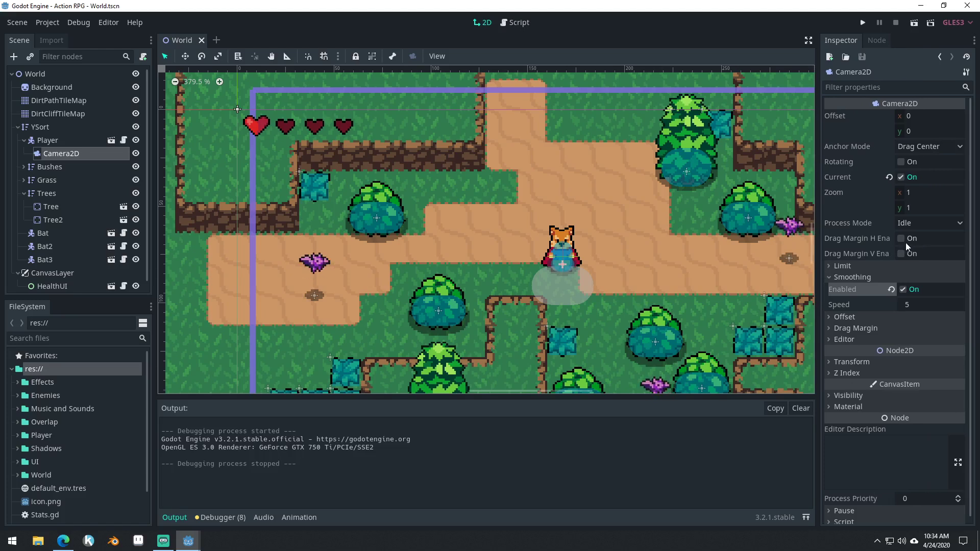
left_click(920, 221)
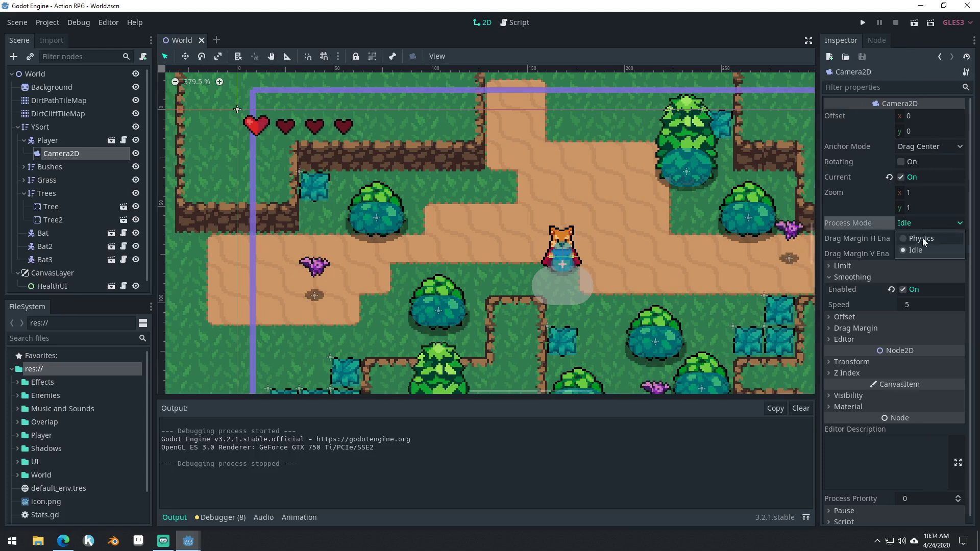
left_click(923, 237)
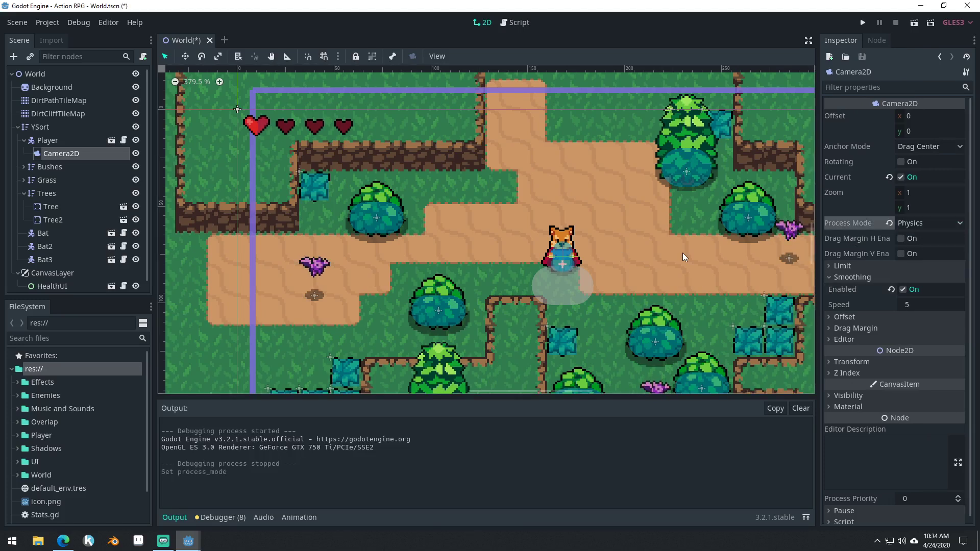
- Run the project, then move and attack with the player to test the camera in Physics process mode
key("F5")
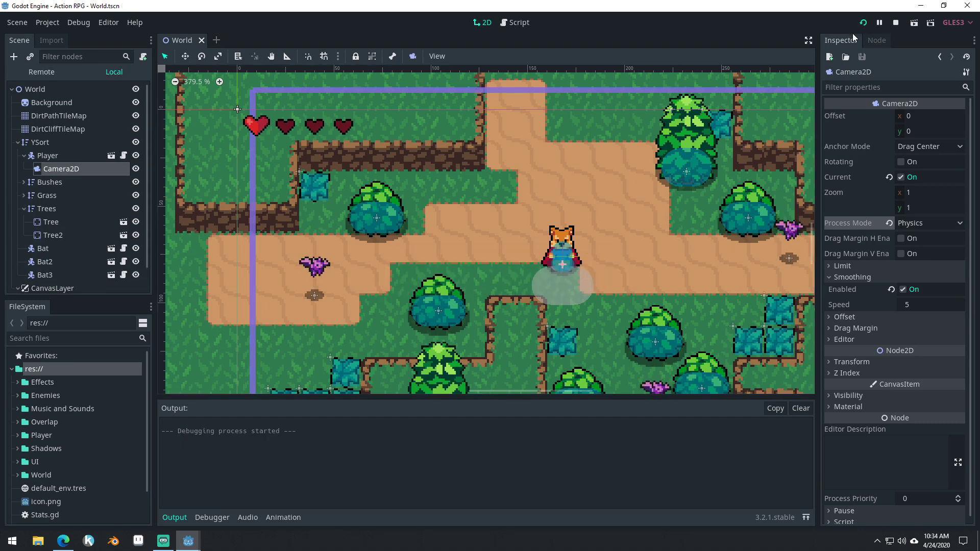
key("Right")
key("Up")
key("Left")
key("Down")
key("Left")
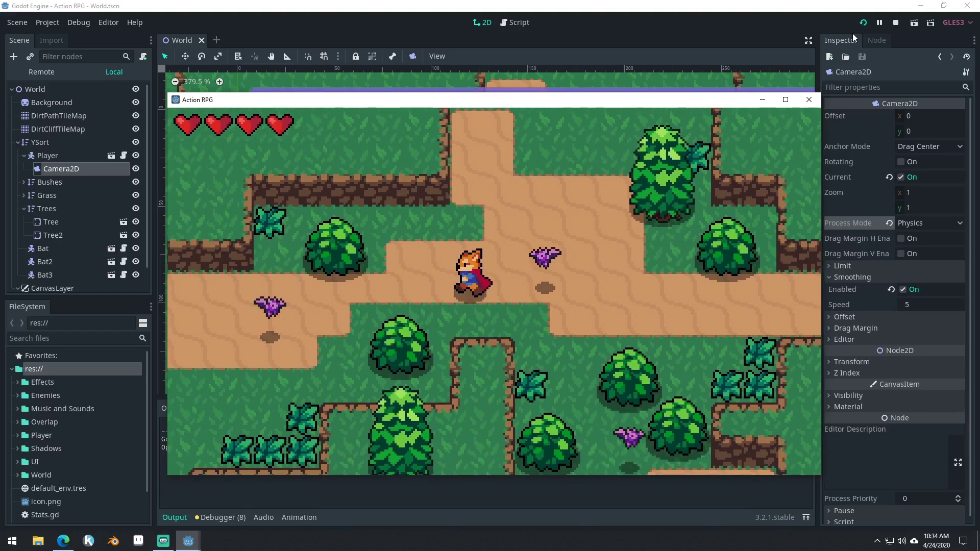
key("Up")
key("Right")
key("x")
key("Right")
key("x")
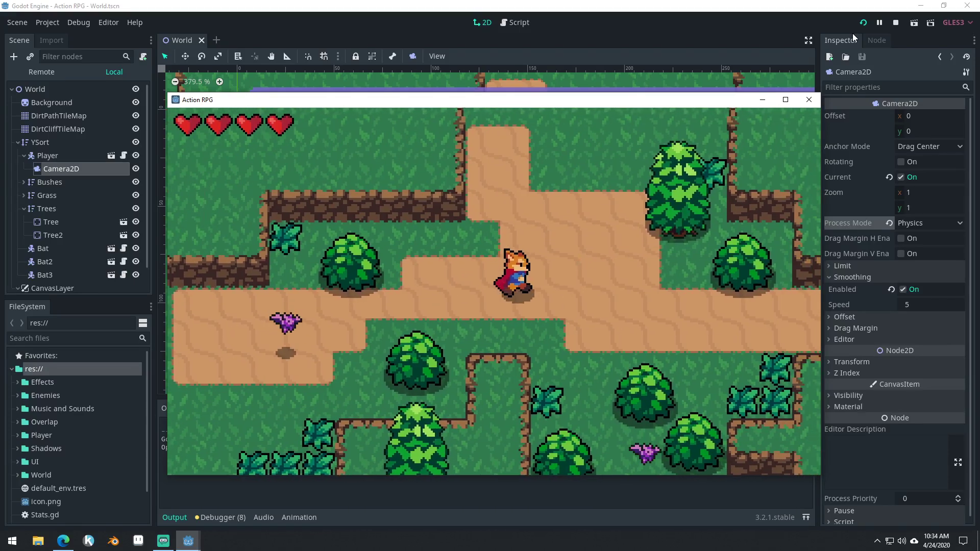
key("Down")
key("Right")
key("Up")
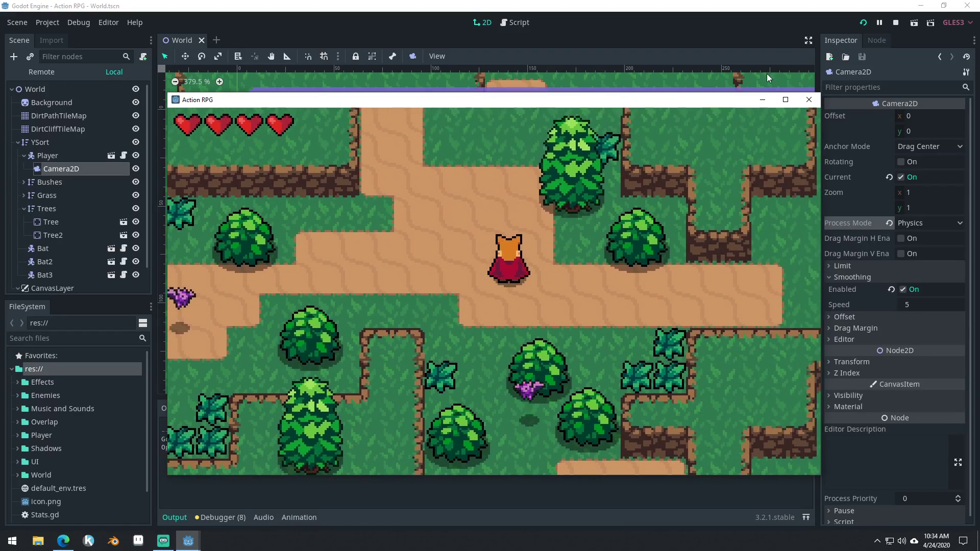
- Close the game and set the Camera2D's Process Mode back to Idle
left_click(808, 99)
left_click(932, 223)
left_click(924, 249)
- Enable Use Pixel Snap in the project's Rendering Quality settings and save the scene
left_click(45, 23)
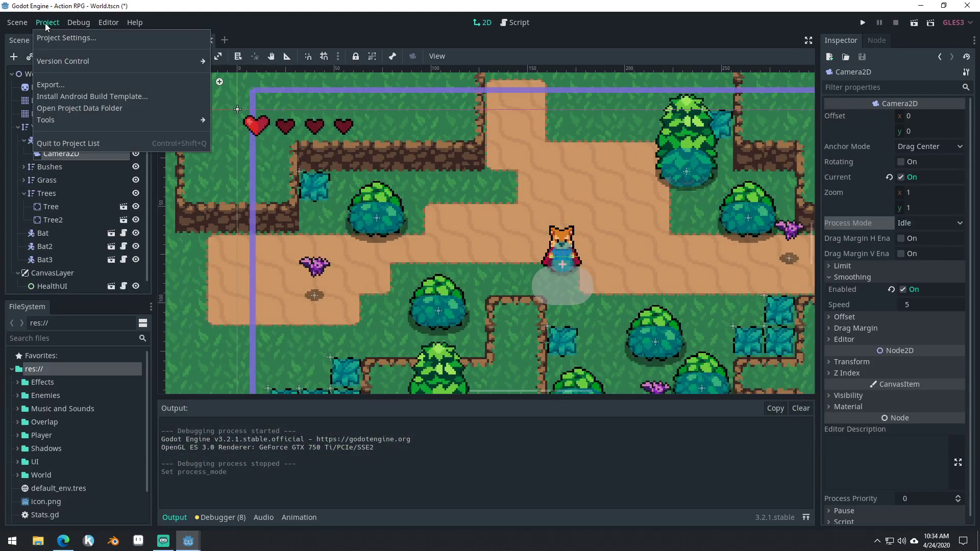
left_click(53, 38)
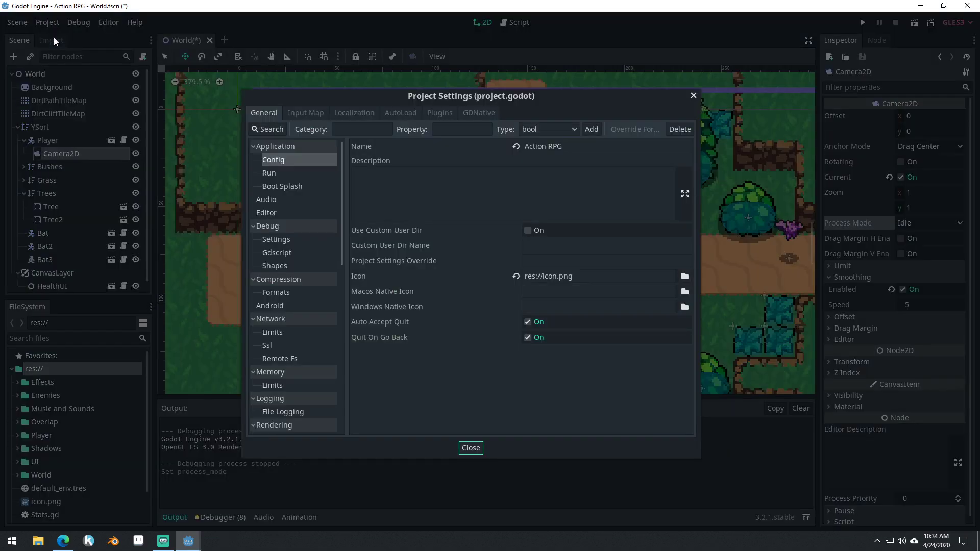
scroll(299, 279, "down", 6)
scroll(301, 281, "up", 6)
scroll(293, 250, "down", 3)
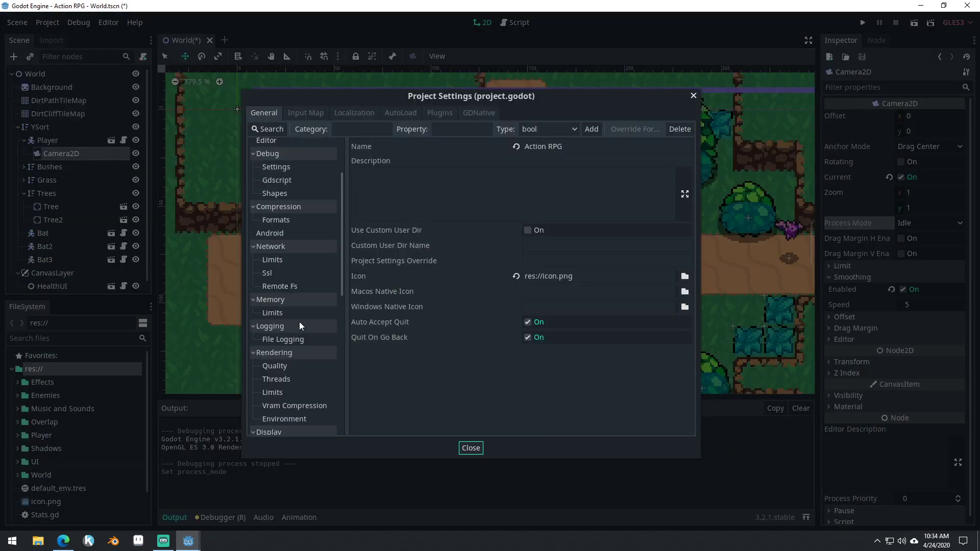
scroll(299, 325, "down", 3)
left_click(281, 294)
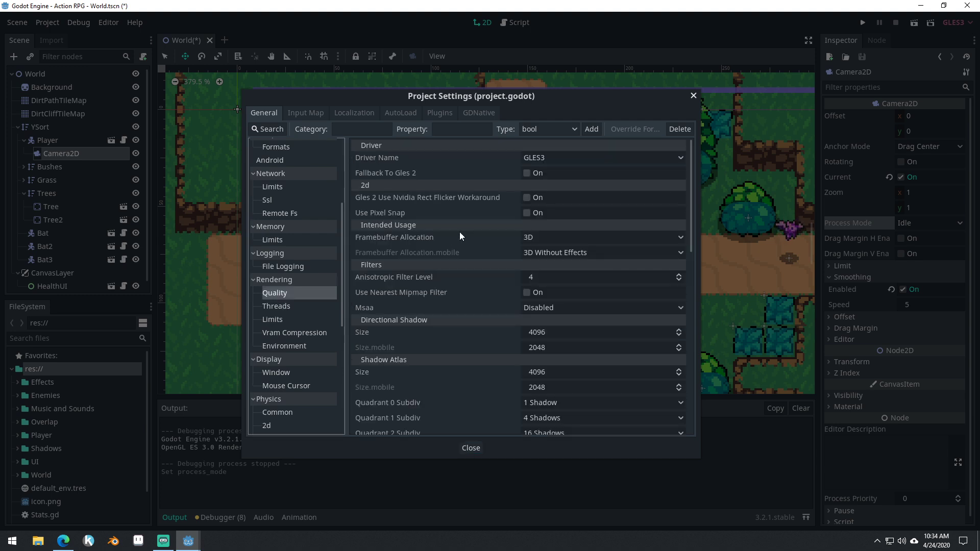
left_click(526, 216)
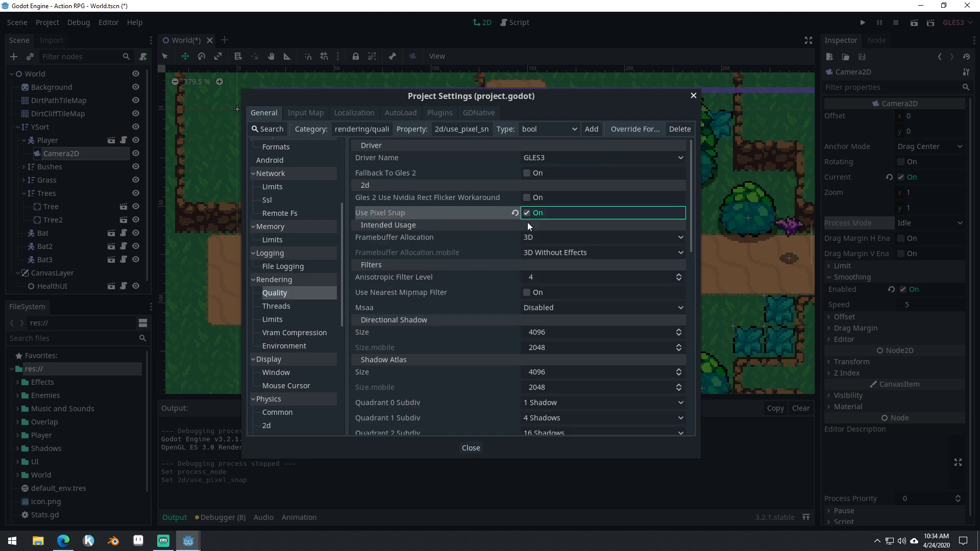
left_click(470, 447)
key("ctrl+s")
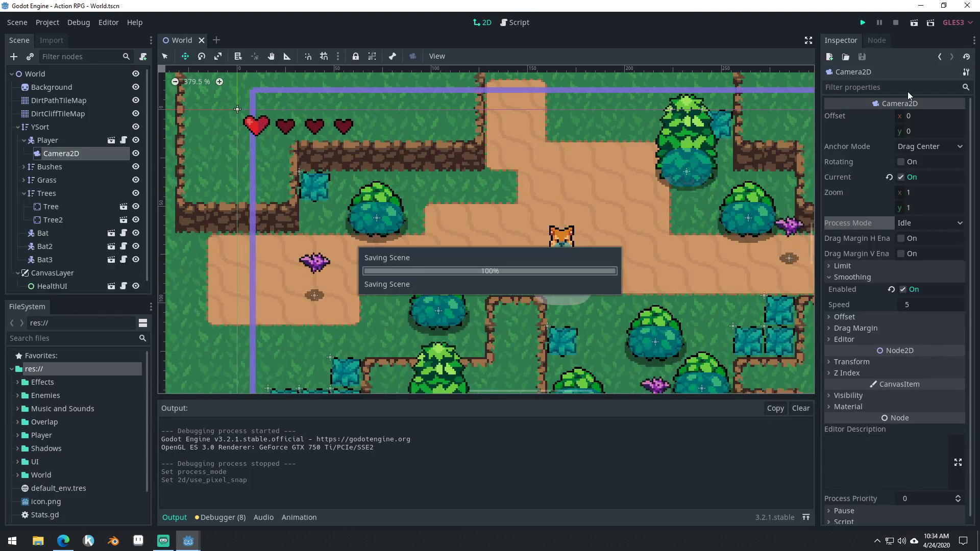
- Run the project, move, roll and attack with the player to test the camera with pixel snap, and close the game
key("F5")
key("Left")
key("Up")
key("Down")
key("Right")
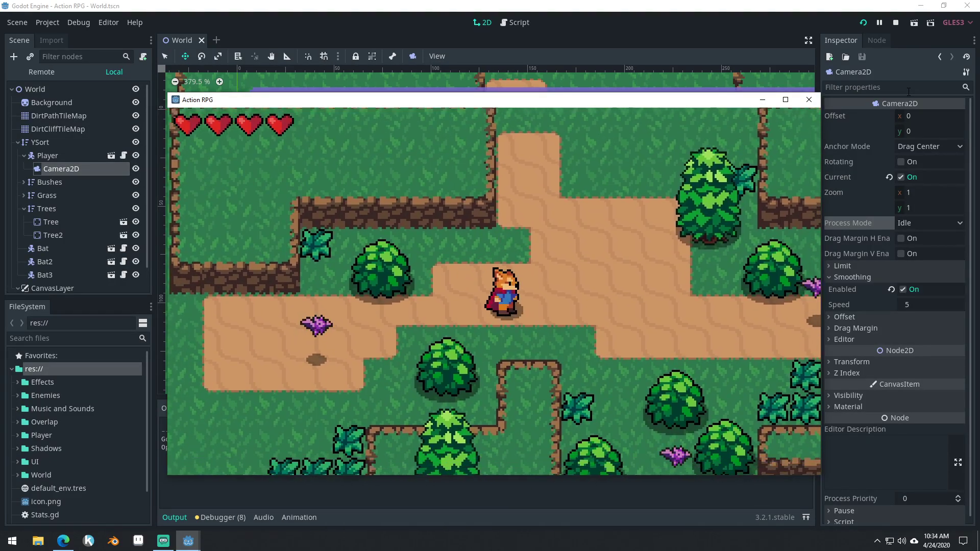
key("Left")
key("Down")
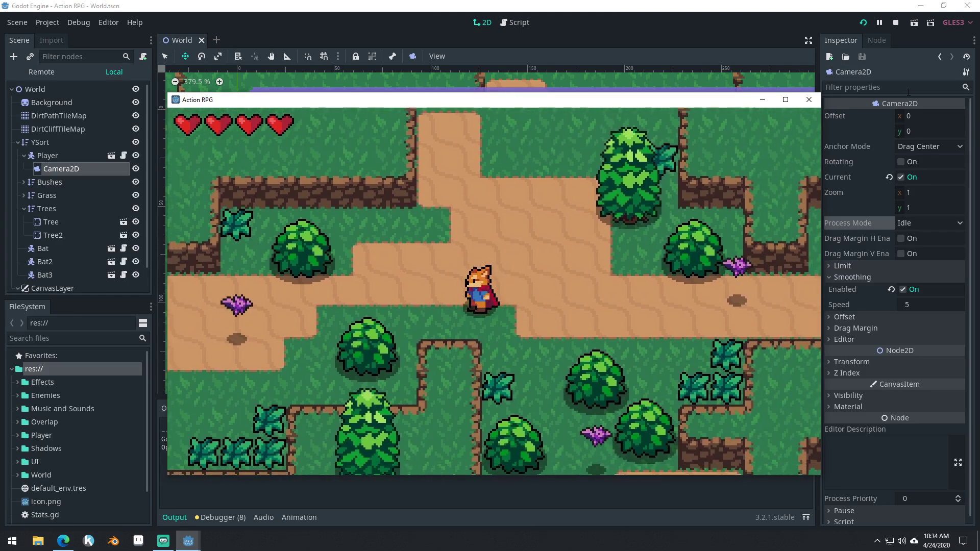
key("Up")
key("Right")
key("k")
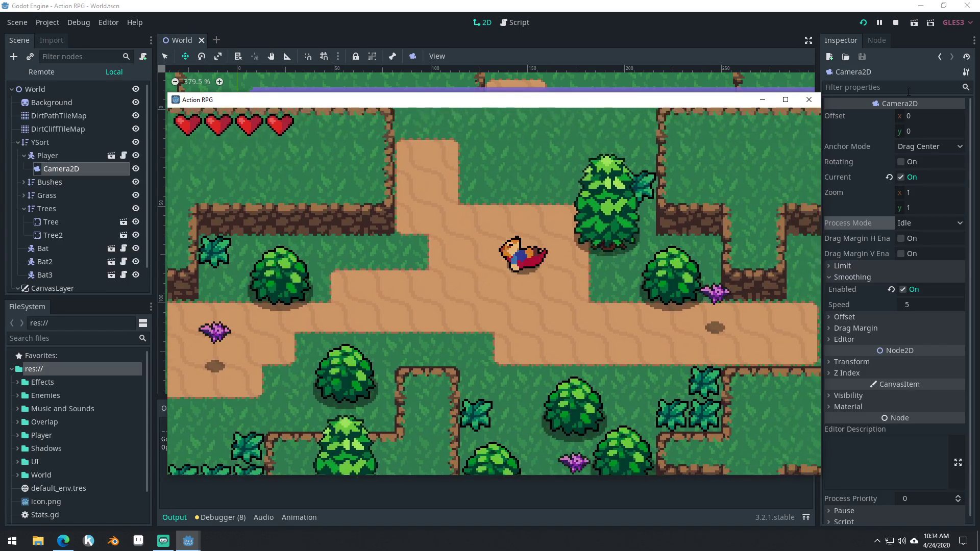
key("Left")
key("Down")
key("Right")
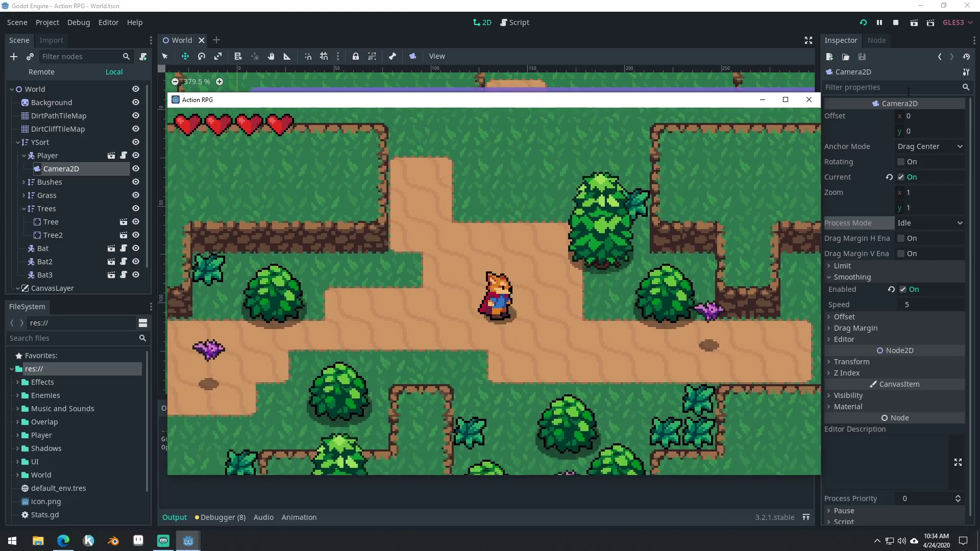
key("j")
key("Up")
key("Left")
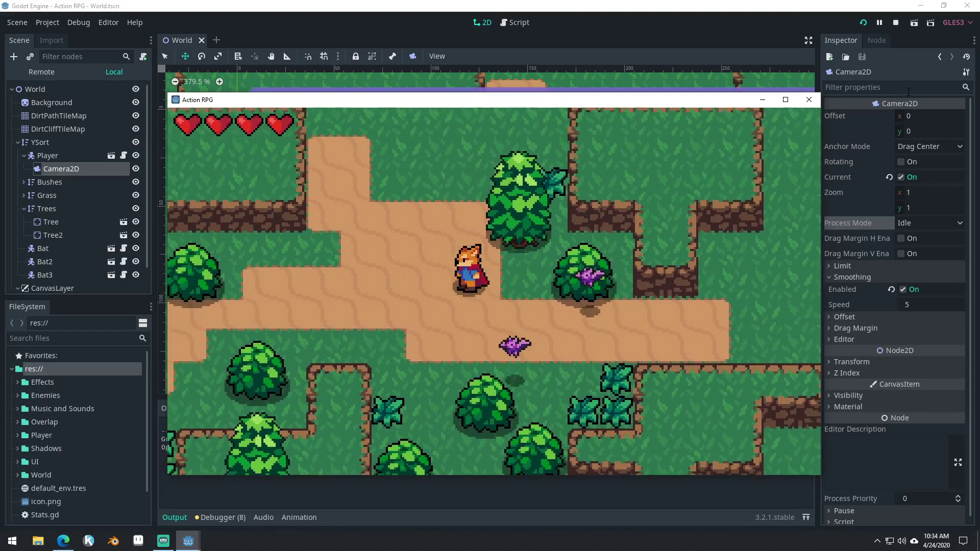
left_click(809, 99)
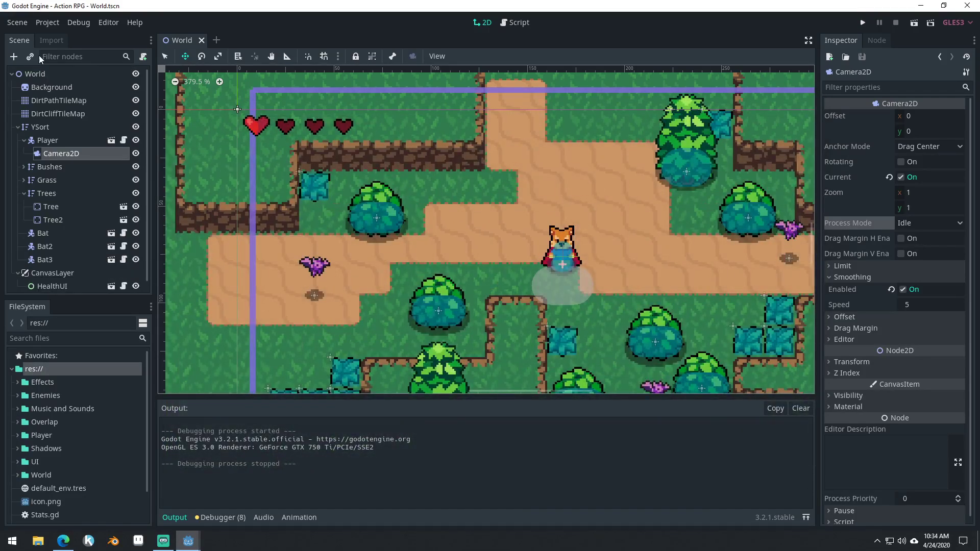
- Turn off Use Pixel Snap in the project settings and save the scene
left_click(45, 22)
left_click(57, 37)
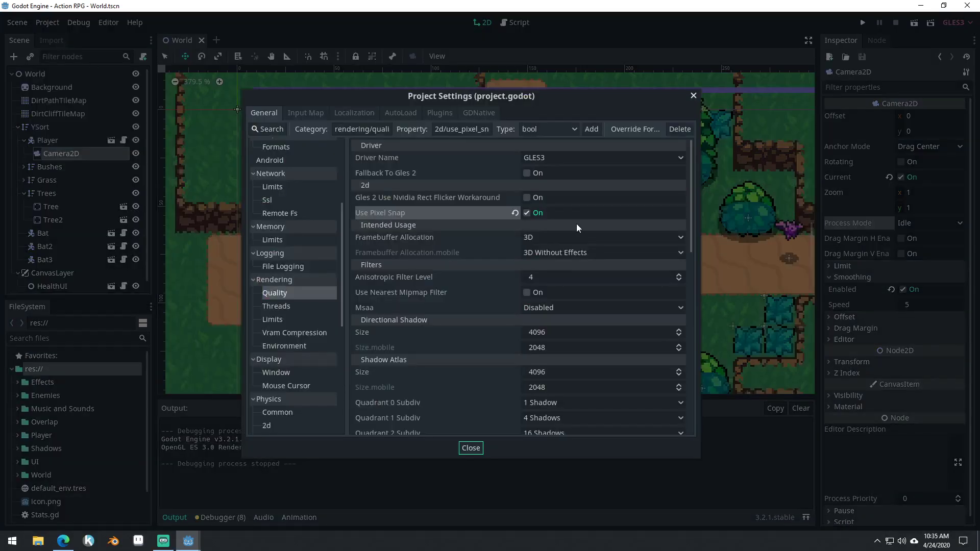
left_click(471, 448)
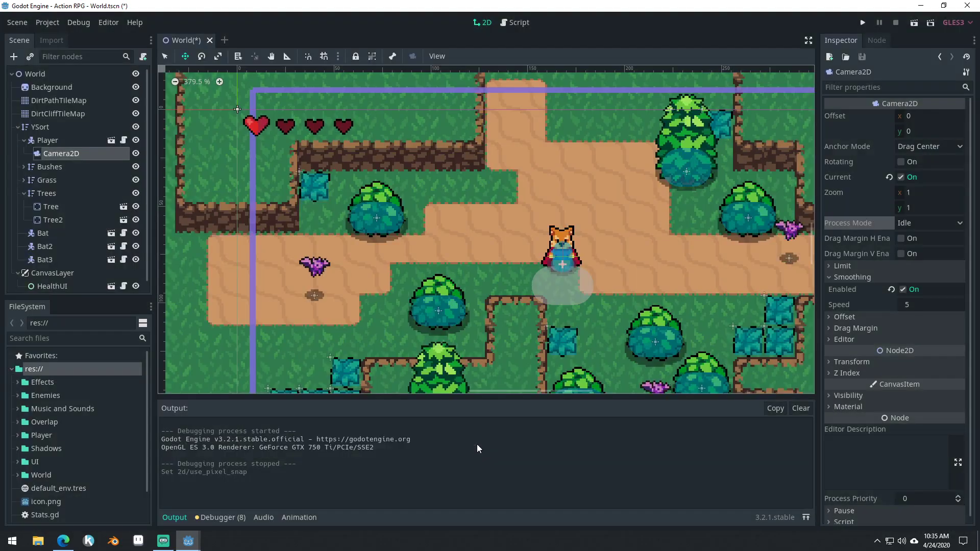
key("ctrl+s")
scroll(322, 158, "down", 6)
scroll(584, 270, "up", 4)
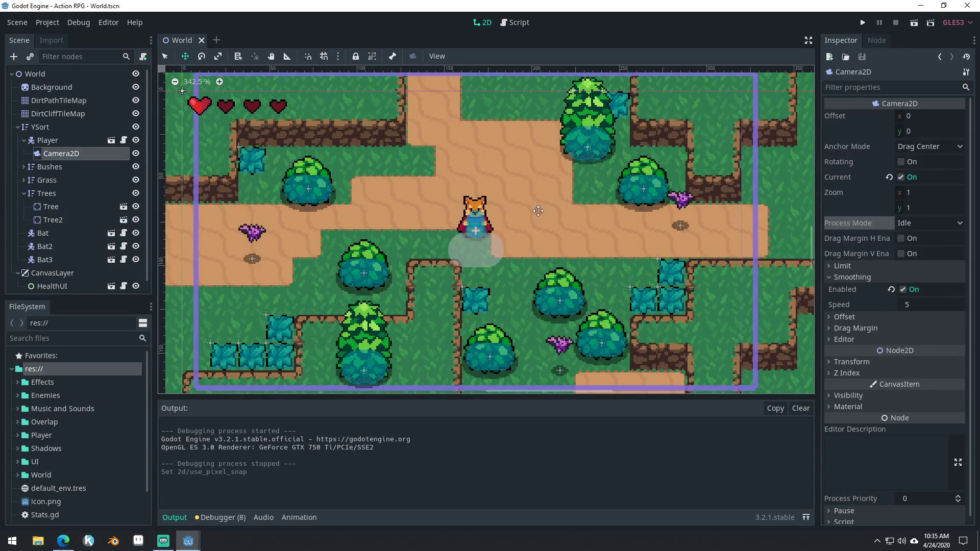
scroll(549, 206, "up", 1)
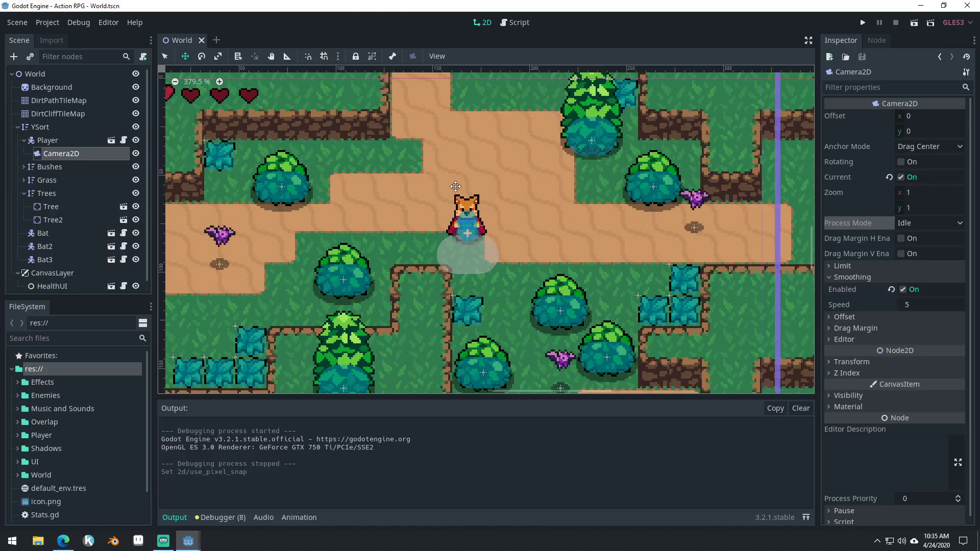
scroll(561, 211, "down", 2)
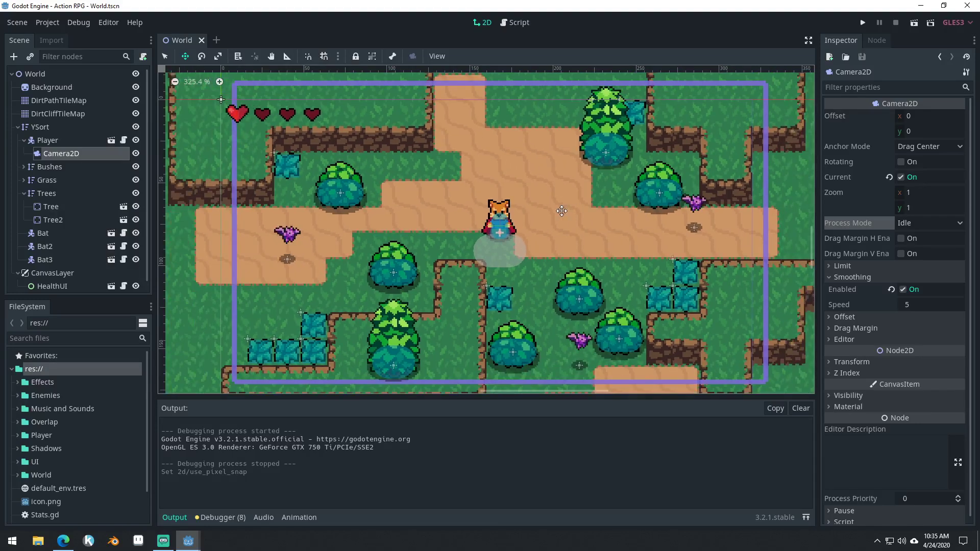
scroll(562, 211, "up", 3)
scroll(543, 187, "down", 3)
scroll(543, 187, "up", 1)
scroll(547, 217, "down", 1)
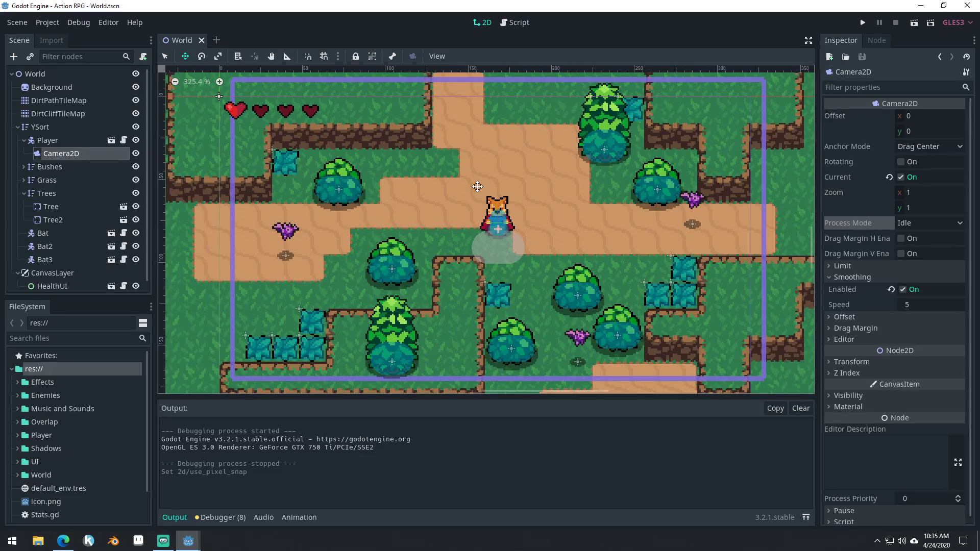
- Run the project, move the player around near a bat until the player dies, and close the game
left_click(864, 24)
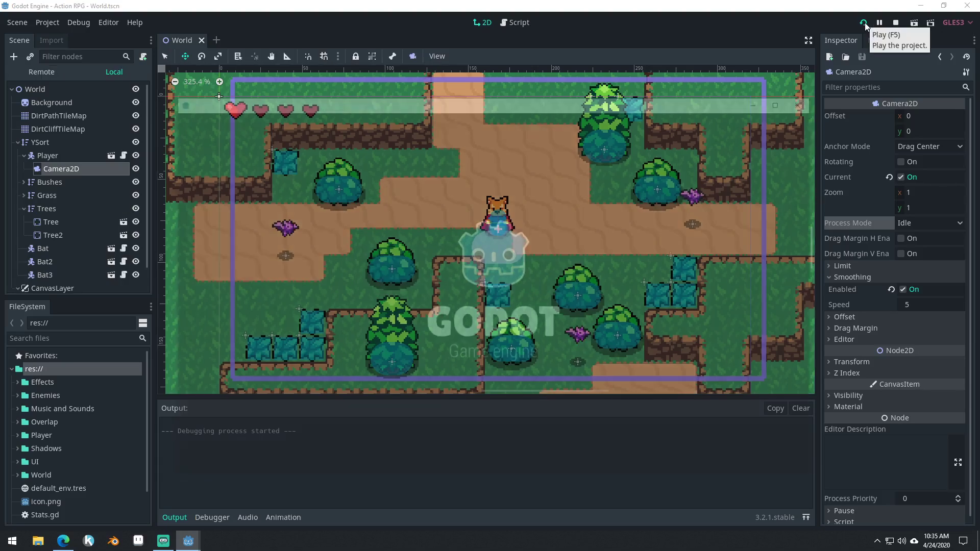
key("Left")
key("Down")
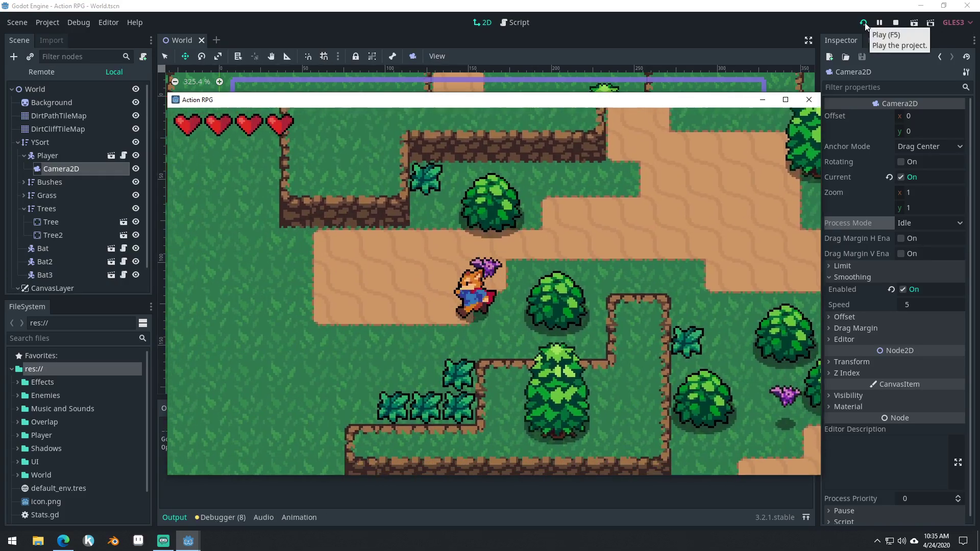
key("Right")
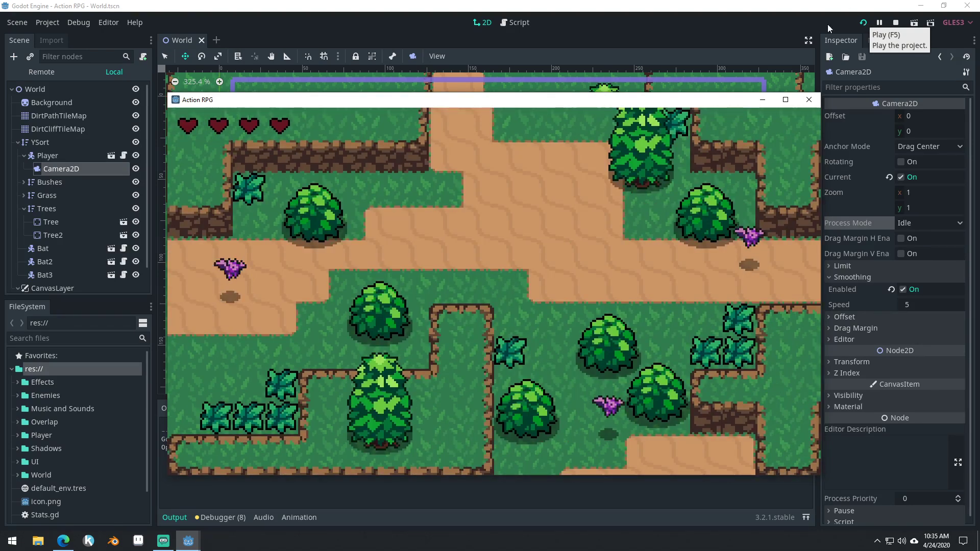
left_click(809, 100)
- Save the scene and move the Camera2D node out of Player to directly under World, above YSort
key("ctrl+s")
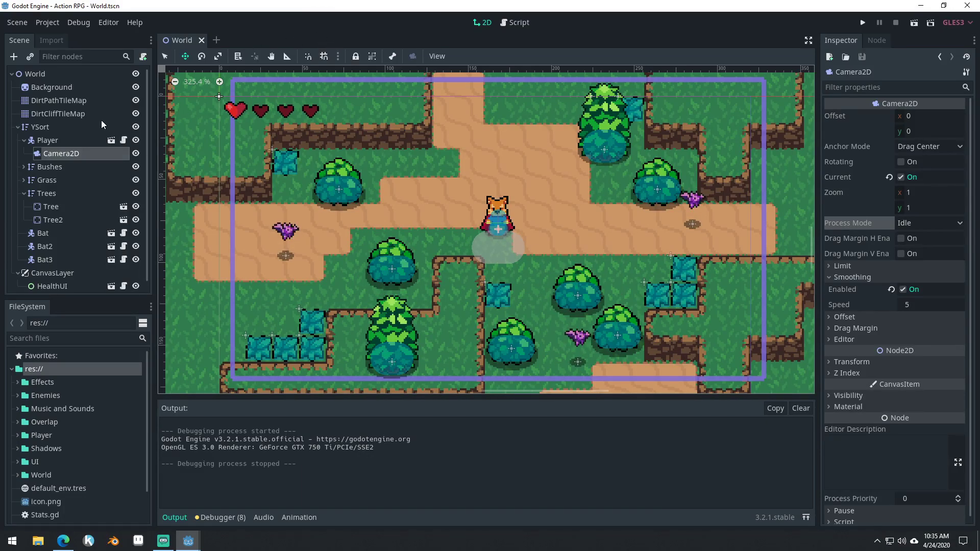
left_click_drag(62, 155, 56, 121)
left_click(65, 127)
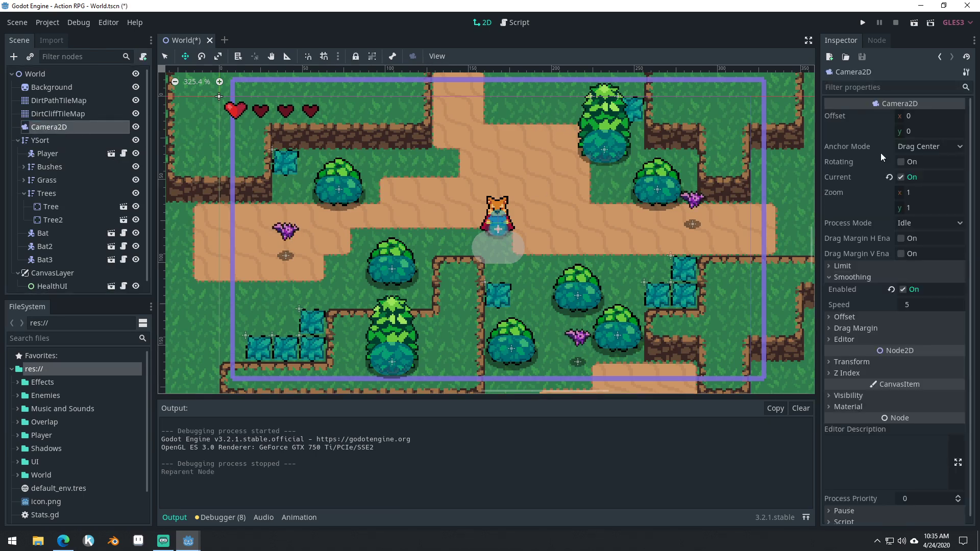
- Run the project, move the player in all directions to check whether the detached camera follows, and close the game
left_click(863, 23)
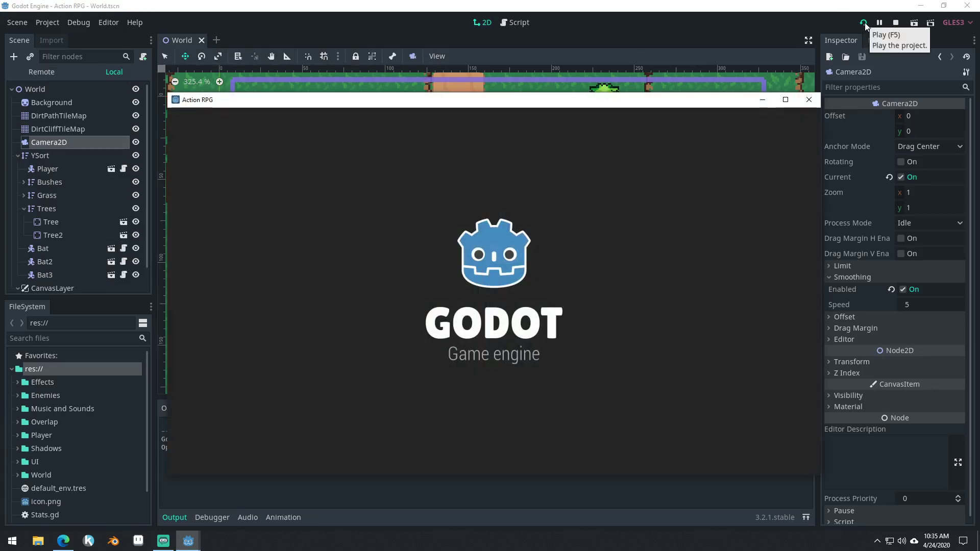
key("Left")
key("Down")
key("Right")
key("Up")
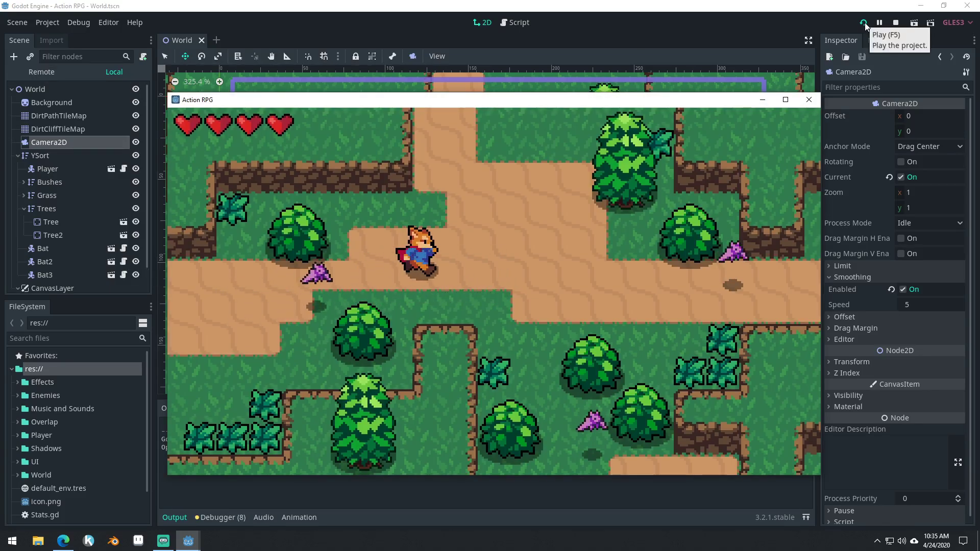
key("Down")
left_click(809, 100)
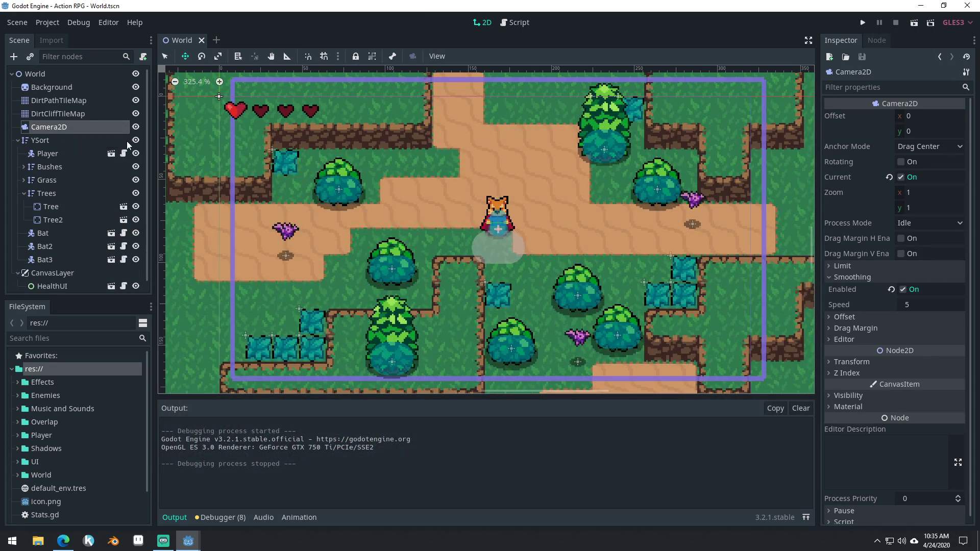
- Add a RemoteTransform2D node as a child of Player
left_click(53, 152)
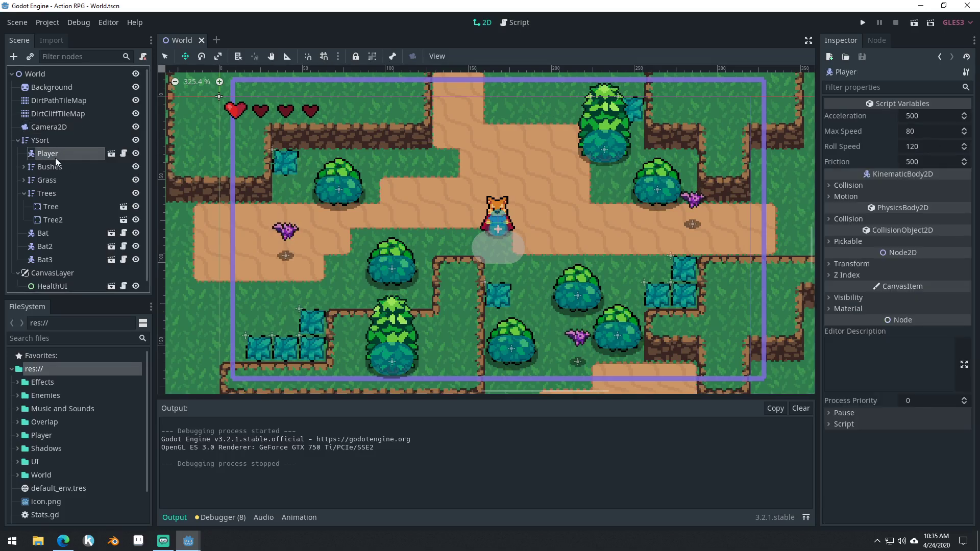
left_click(17, 60)
type("remote")
key("Return")
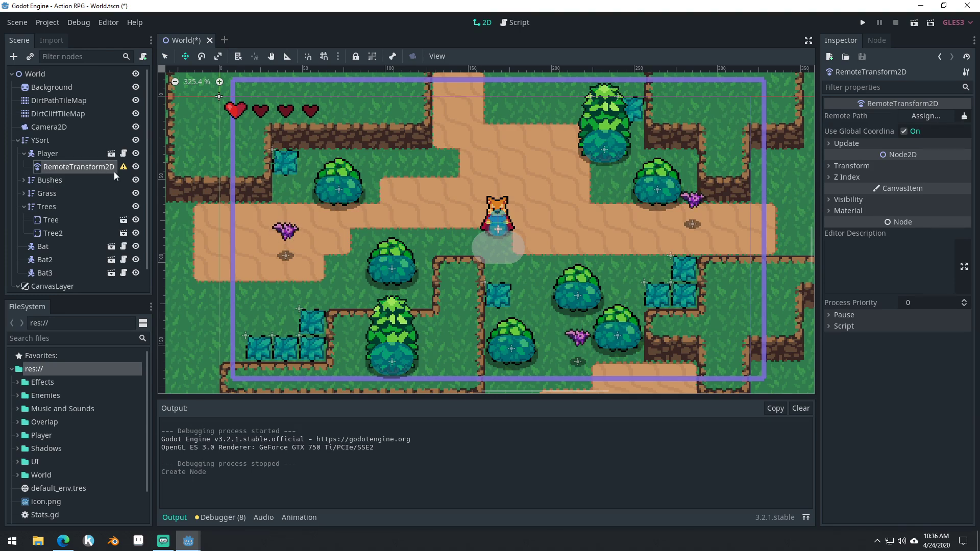
- Assign Camera2D as the RemoteTransform2D's Remote Path and save the scene
left_click(924, 119)
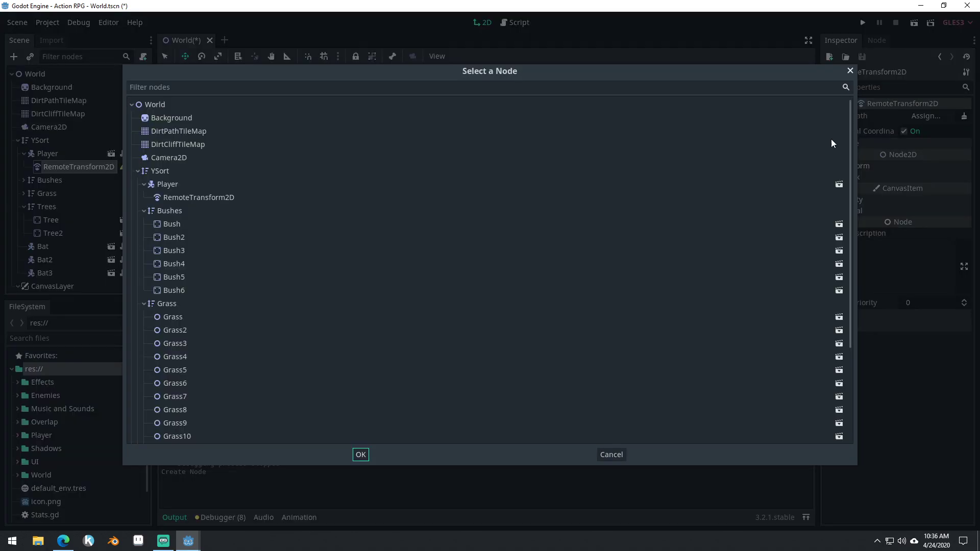
double_click(168, 158)
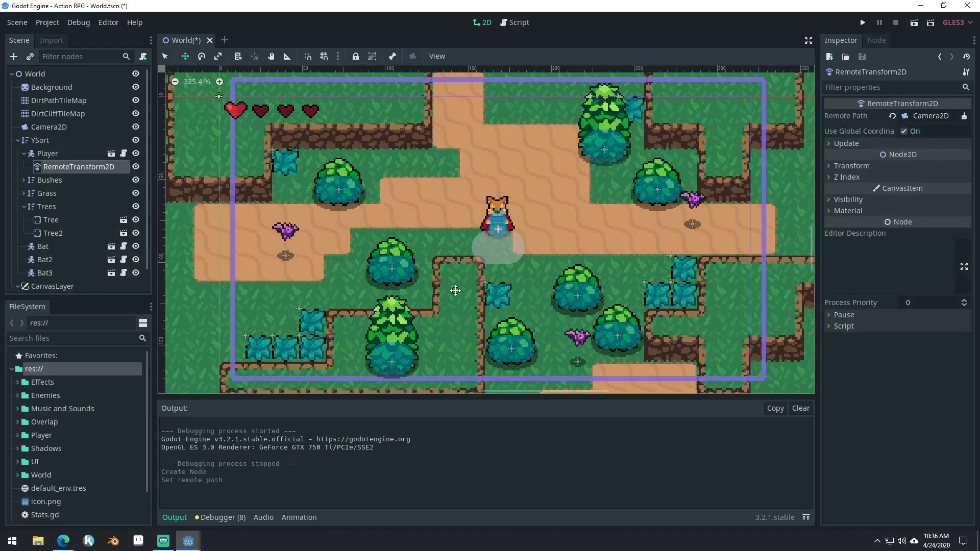
key("ctrl+s")
- Run the project, move and attack until the player dies to test the remote-driven camera, and close the game
left_click(861, 24)
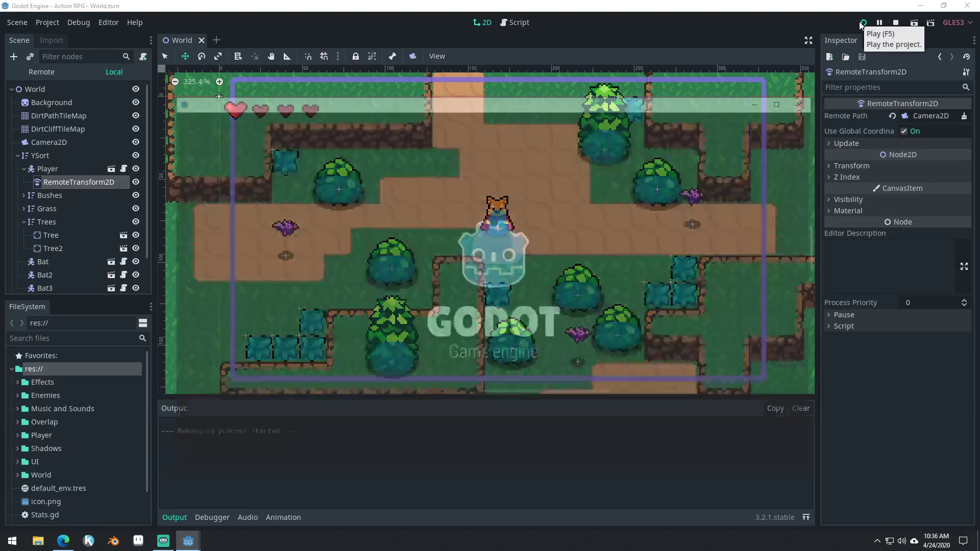
key("Right")
key("Up")
key("Left")
key("Down")
key("Down")
key("Left")
key("j")
key("Right")
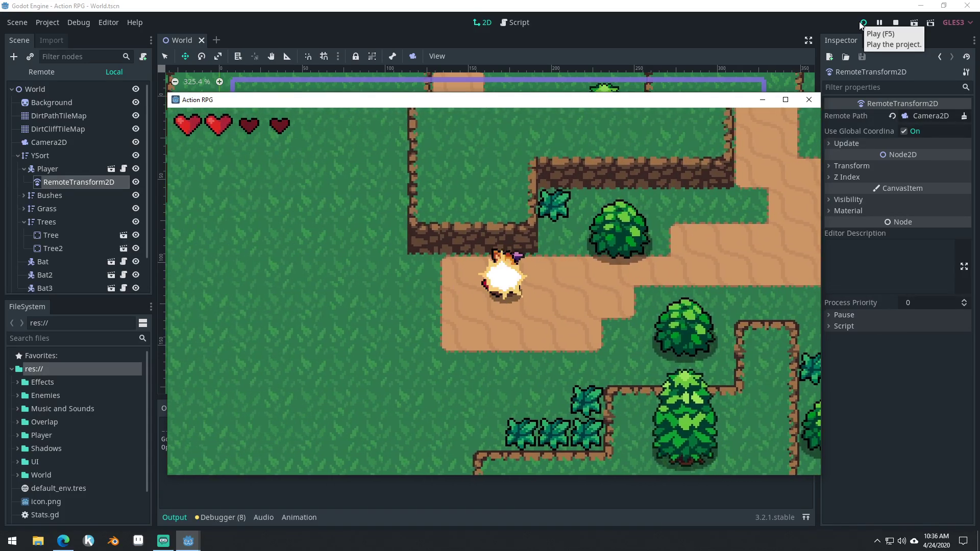
key("Left")
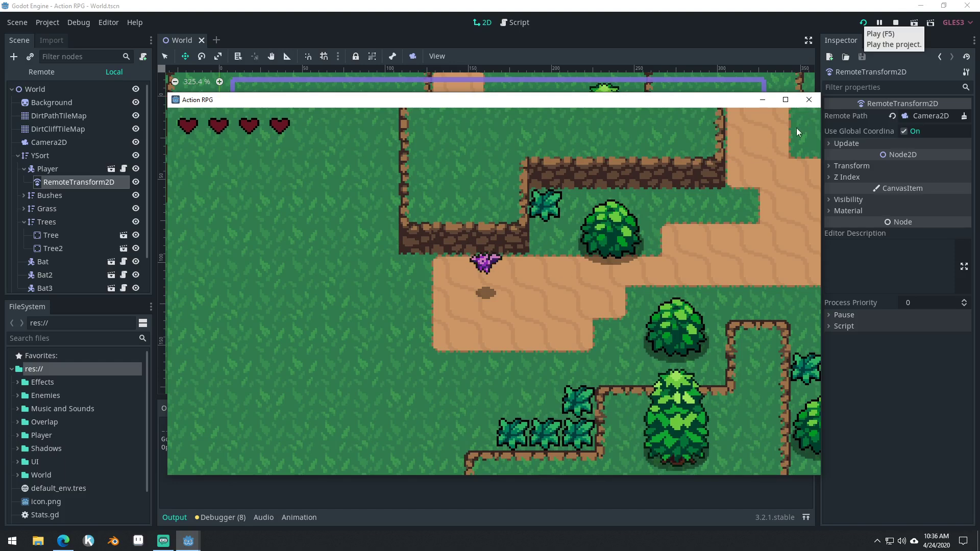
left_click(809, 100)
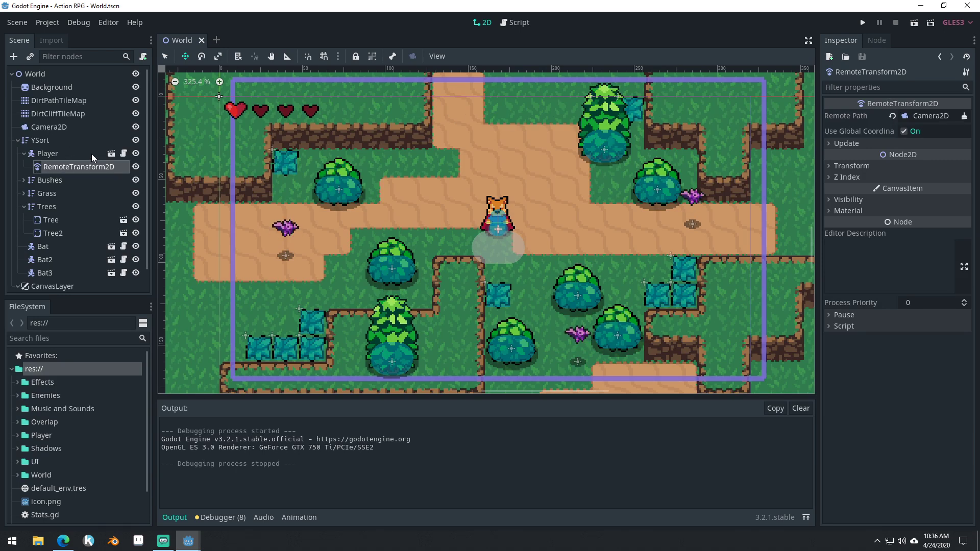
- Examine the Camera2D's Limit, Offset and Drag Margin properties
left_click(53, 127)
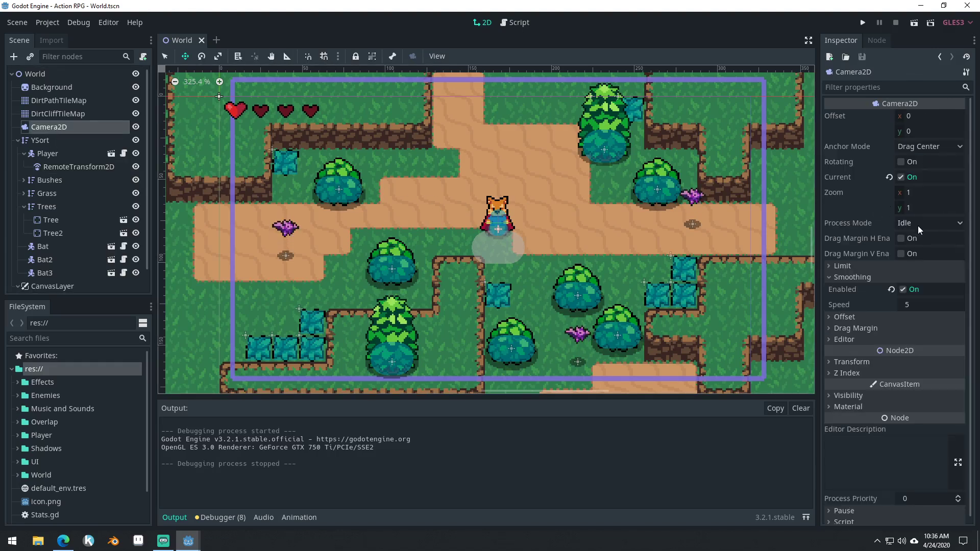
left_click(843, 266)
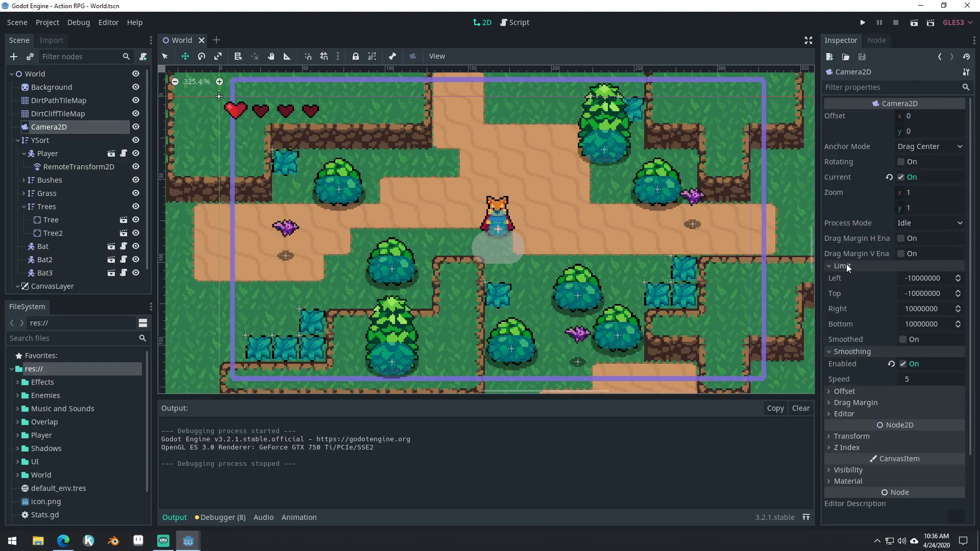
left_click(846, 265)
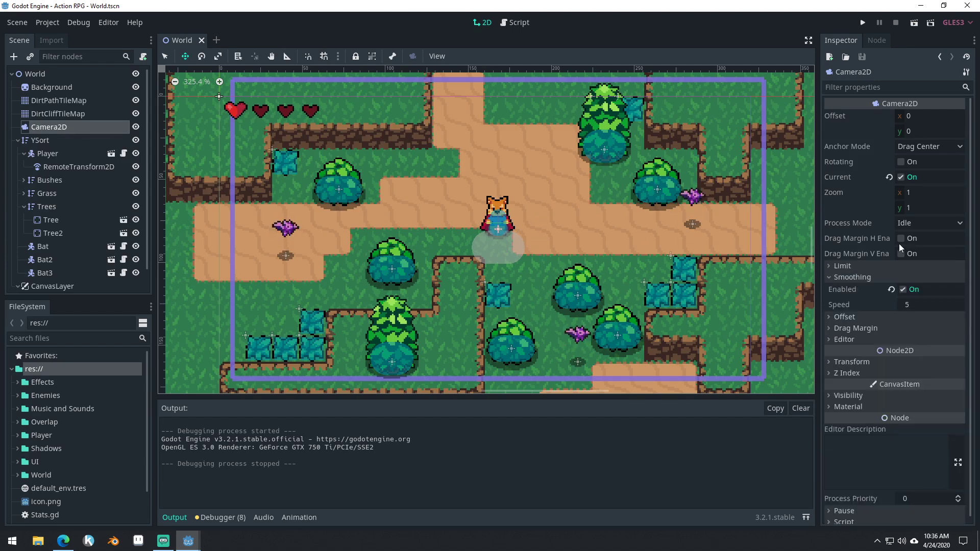
left_click(858, 319)
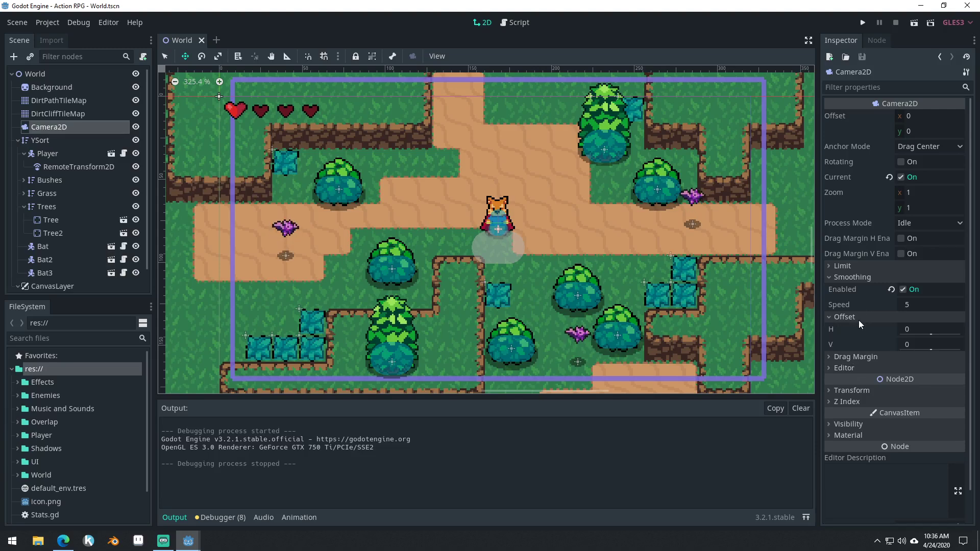
left_click(856, 320)
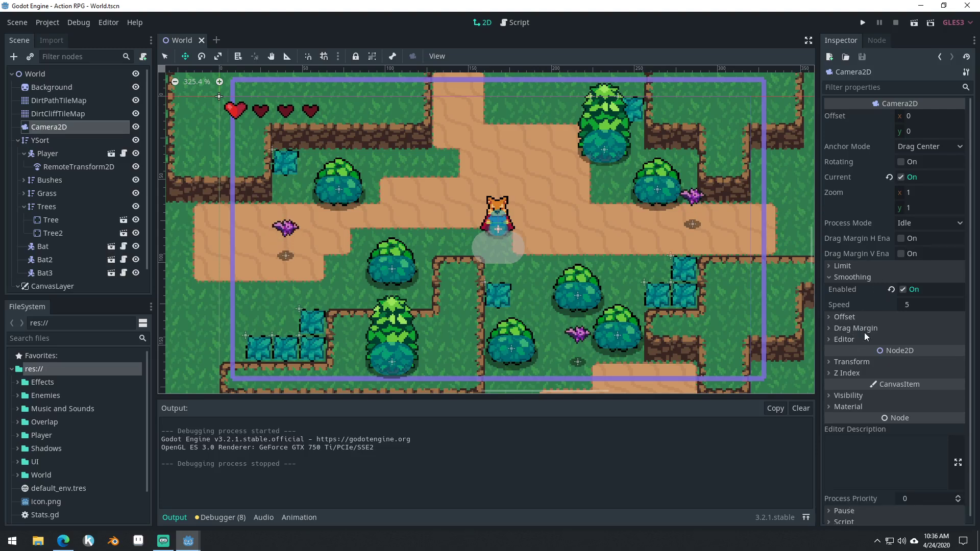
left_click(865, 332)
left_click(866, 327)
- Set the Camera2D's Zoom to 0.8 on both x and y
left_click(924, 195)
type(".8")
key("Tab")
type(".")
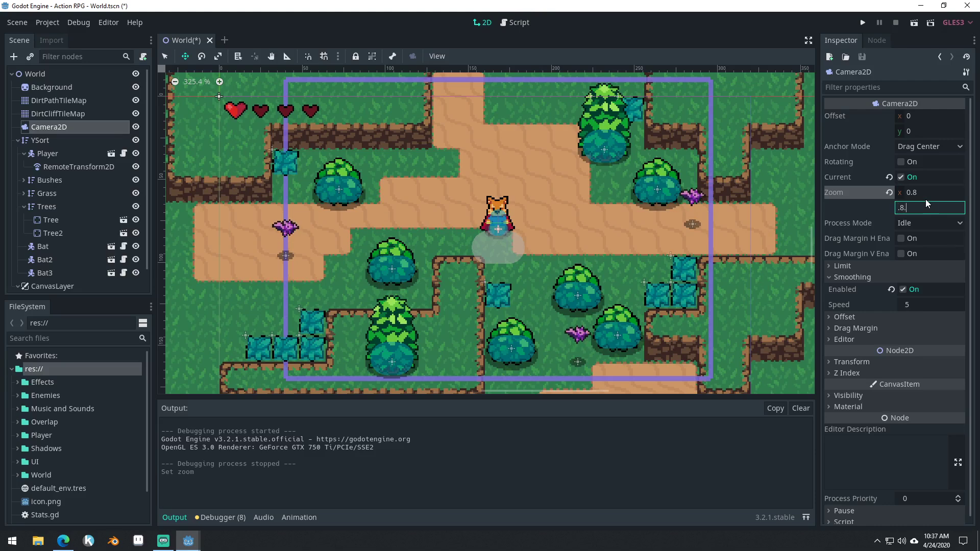
type("8")
key("Return")
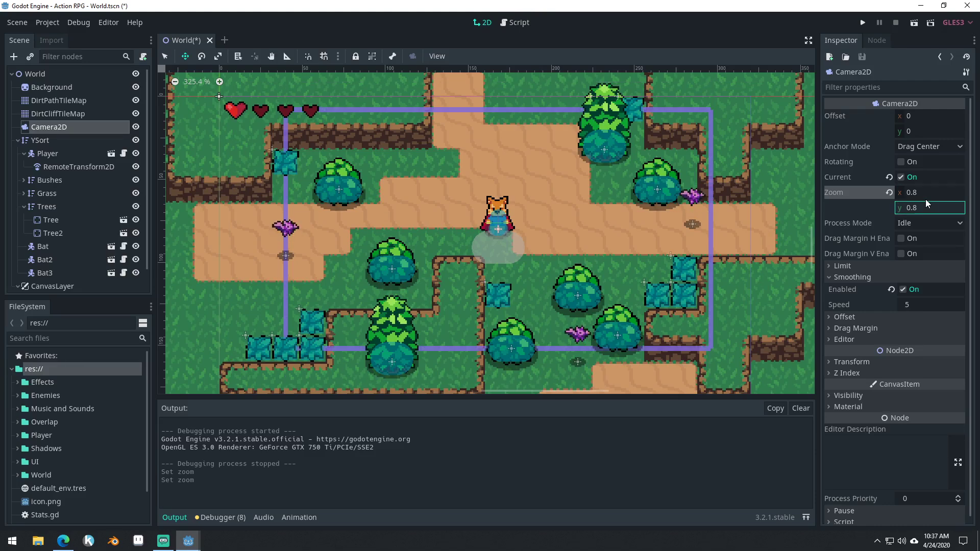
- Run the project, move the player around to check the closer camera view, and close the game
left_click(862, 23)
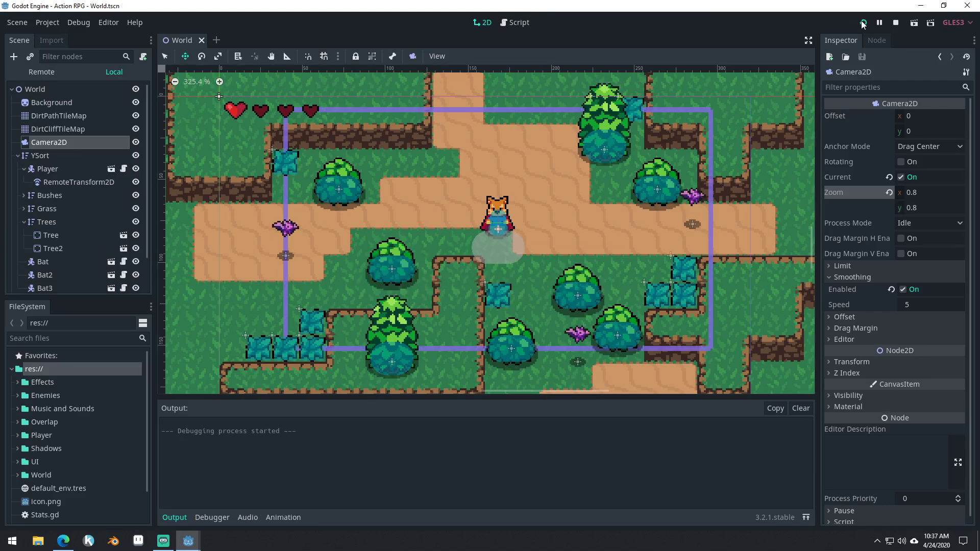
key("Left")
key("Up")
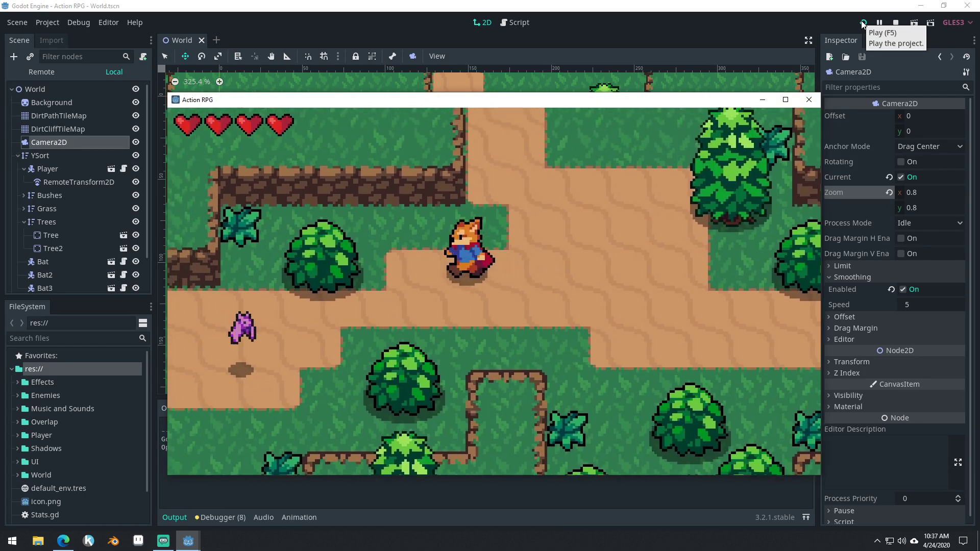
key("Right")
key("Down")
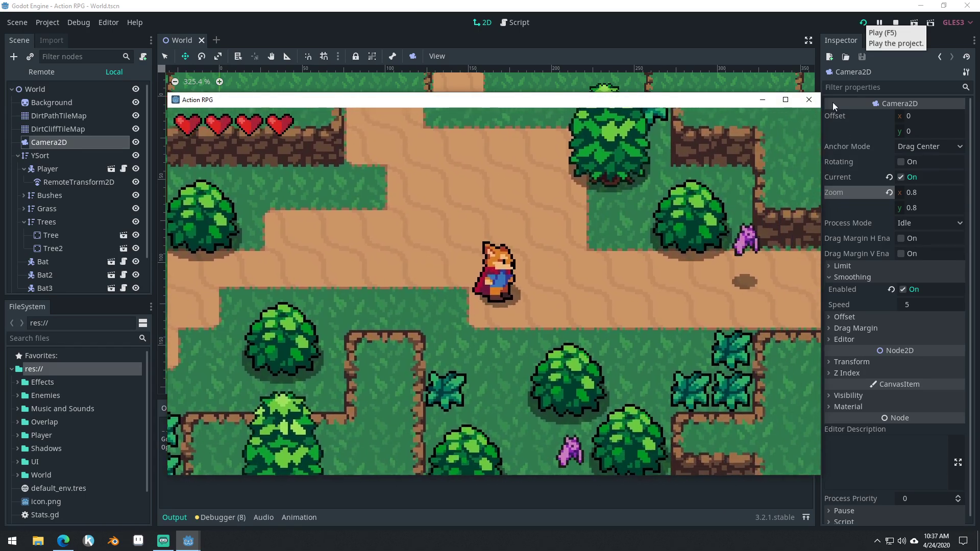
left_click(808, 99)
- Set the Camera2D's Zoom to 1.5 on both x and y
left_click(931, 193)
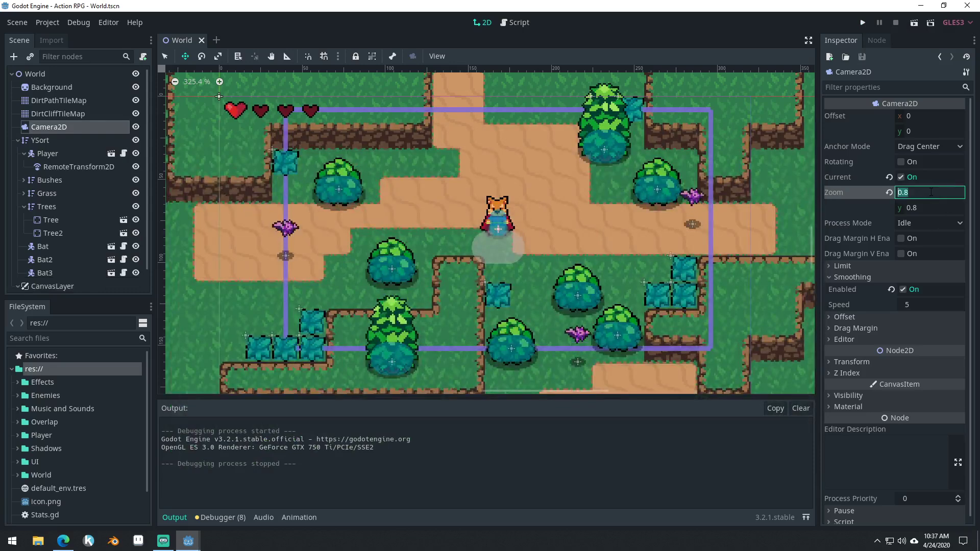
type("1.5")
key("Tab")
type("1.5")
key("Return")
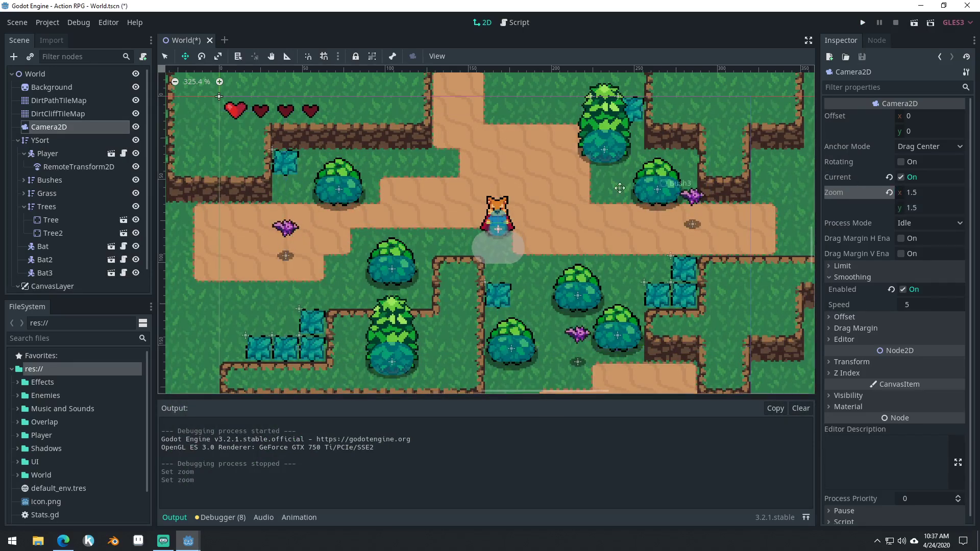
scroll(652, 184, "down", 5)
- Run the project, move the player around to check the wider camera view, and close the game
left_click(863, 23)
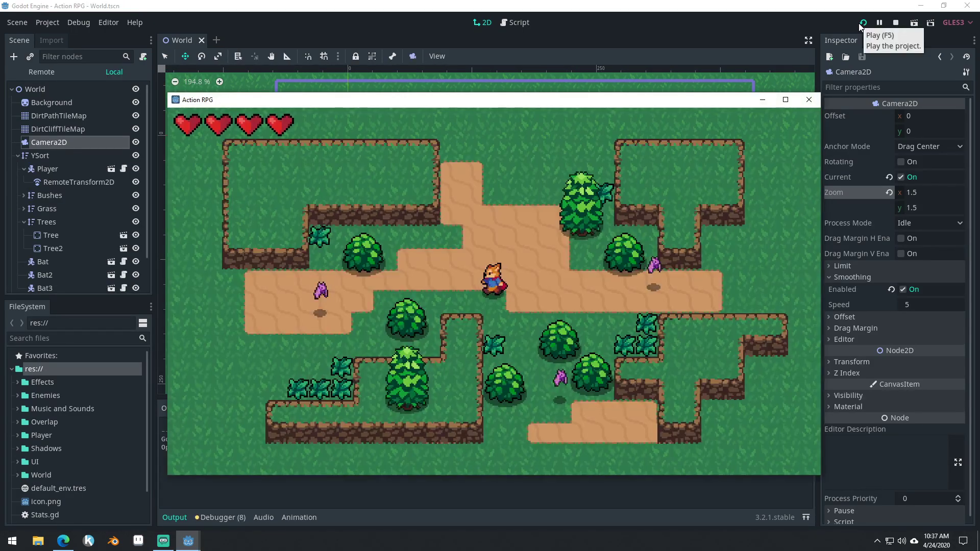
key("Left")
key("Up")
key("Right")
key("Down")
key("Left")
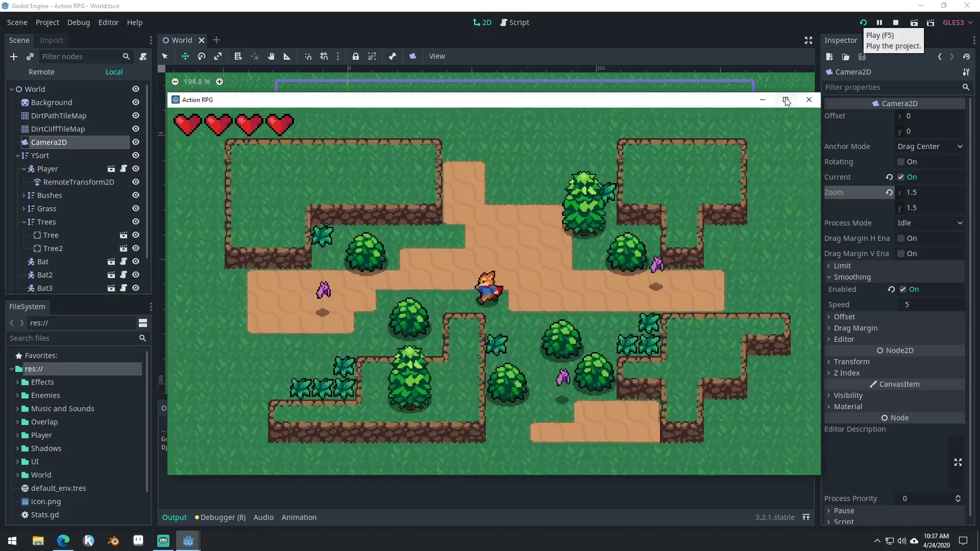
left_click(809, 100)
- Set the Camera2D's Zoom back to 1 on both x and y
left_click(926, 192)
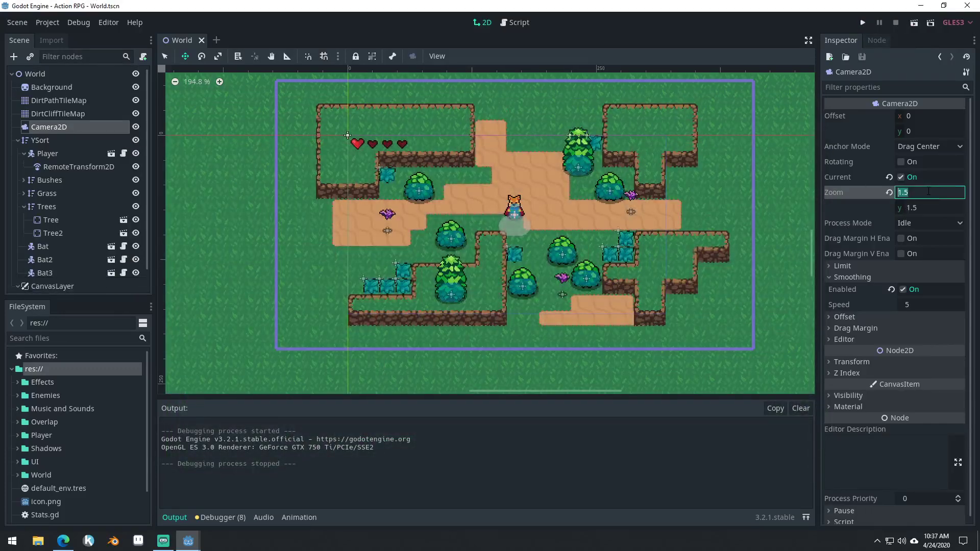
type("1")
key("Tab")
type("1")
key("Return")
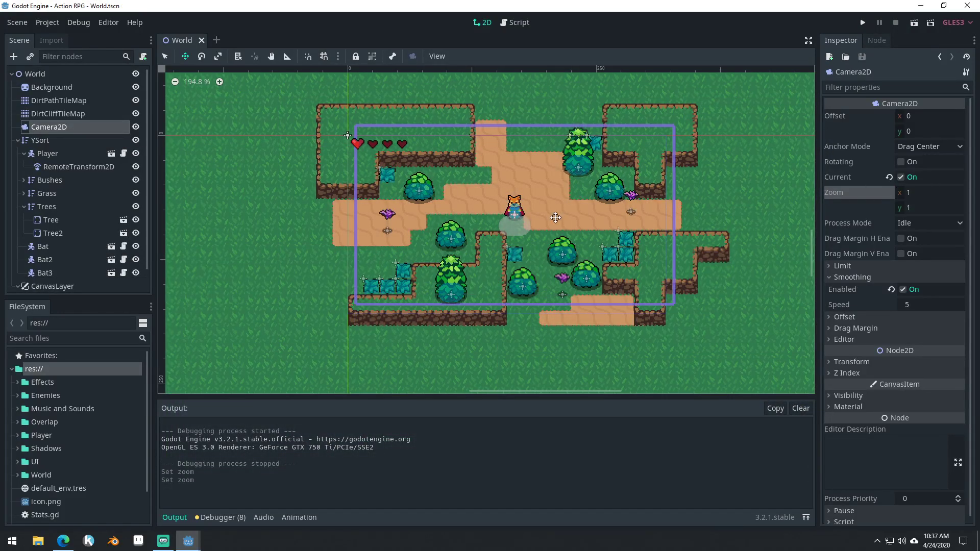
scroll(559, 218, "up", 4)
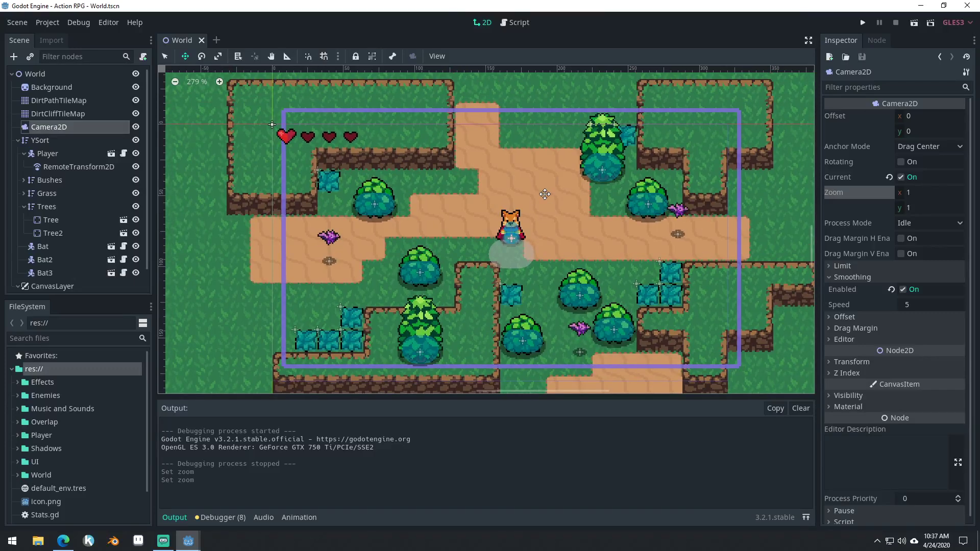